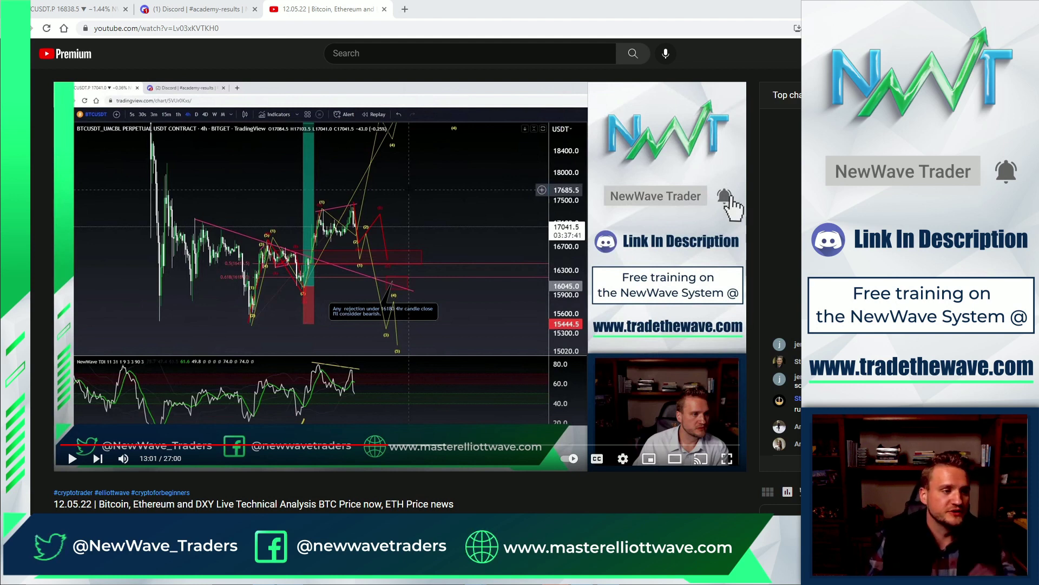
- Circle the 12.05.22 video date and sketch a yellow rising price path past the chart top with a pullback
{"action": "key", "text": "ctrl+2"}
{"action": "mouse_move", "coordinate": [34, 492]}
{"action": "left_mouse_down"}
{"action": "mouse_move", "coordinate": [103, 506]}
{"action": "mouse_move", "coordinate": [59, 476]}
{"action": "left_mouse_up"}
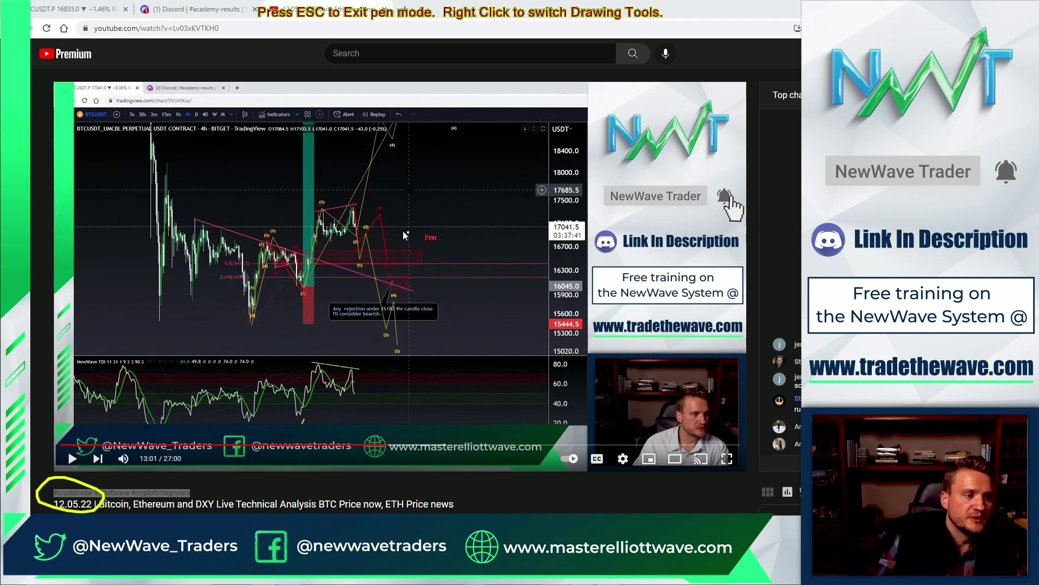
{"action": "left_click_drag", "start_coordinate": [321, 208], "coordinate": [354, 206]}
{"action": "left_click_drag", "start_coordinate": [326, 241], "coordinate": [355, 236]}
{"action": "mouse_move", "coordinate": [367, 180]}
{"action": "left_mouse_down"}
{"action": "mouse_move", "coordinate": [377, 128]}
{"action": "mouse_move", "coordinate": [412, 111]}
{"action": "mouse_move", "coordinate": [439, 116]}
{"action": "mouse_move", "coordinate": [448, 50]}
{"action": "left_mouse_up"}
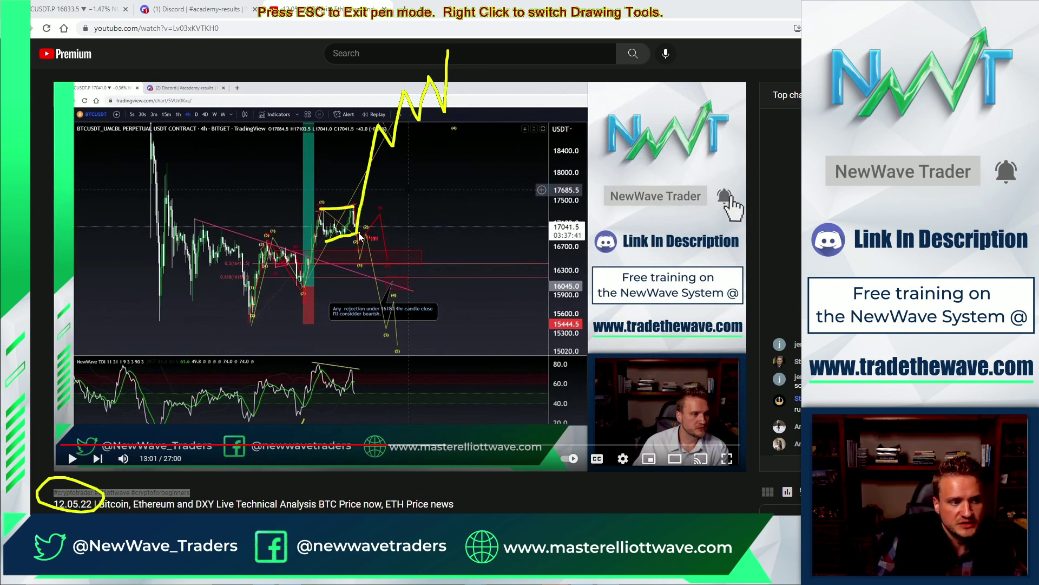
{"action": "mouse_move", "coordinate": [358, 240]}
{"action": "left_mouse_down"}
{"action": "mouse_move", "coordinate": [376, 216]}
{"action": "mouse_move", "coordinate": [383, 253]}
{"action": "left_mouse_up"}
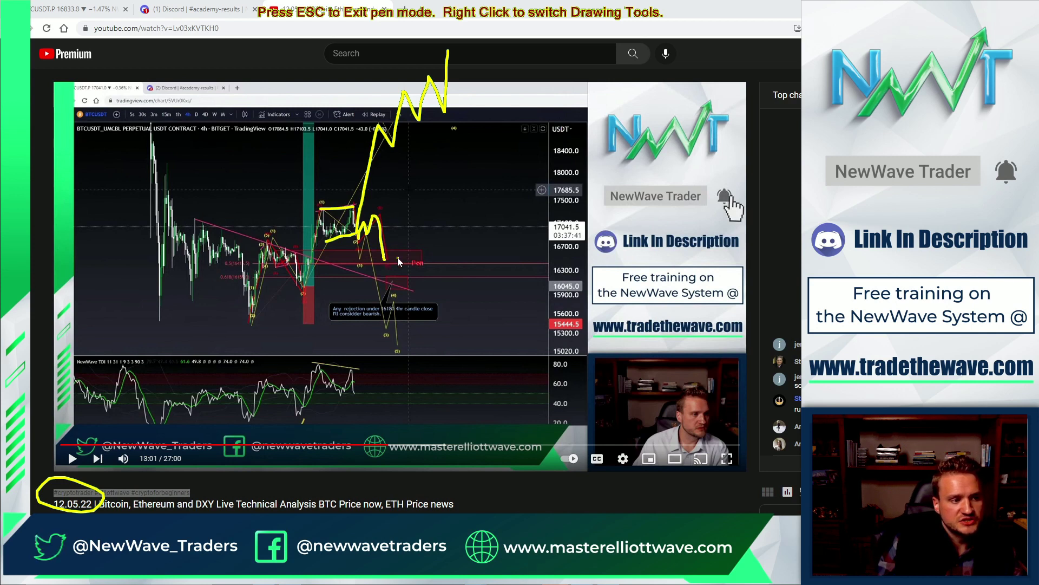
- Draw a yellow horizontal support level, a bearish path toward 15300, and two arrows
{"action": "left_click_drag", "start_coordinate": [280, 262], "coordinate": [420, 255]}
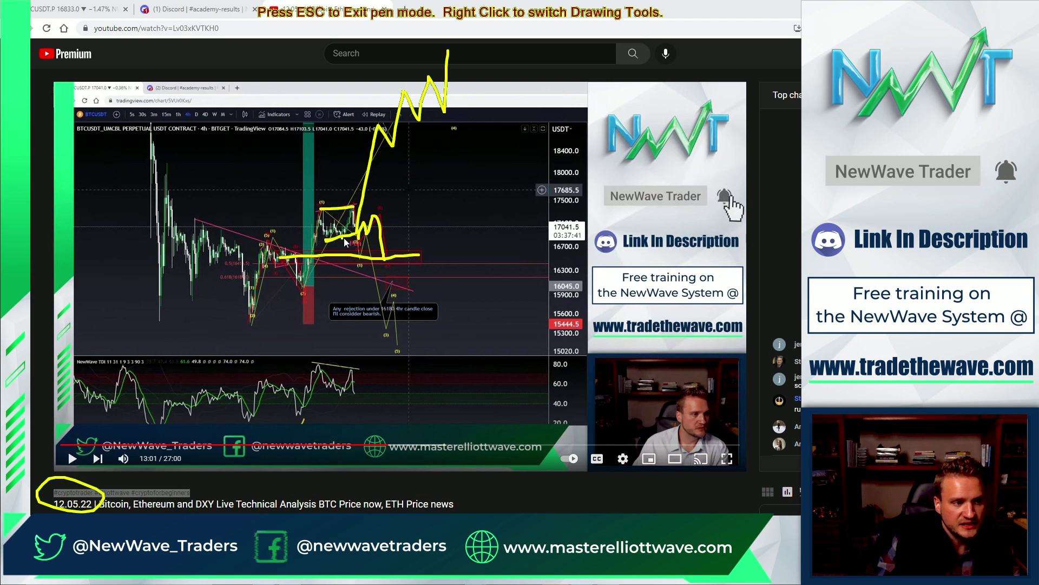
{"action": "mouse_move", "coordinate": [353, 243]}
{"action": "left_mouse_down"}
{"action": "mouse_move", "coordinate": [374, 233]}
{"action": "mouse_move", "coordinate": [372, 261]}
{"action": "left_mouse_up"}
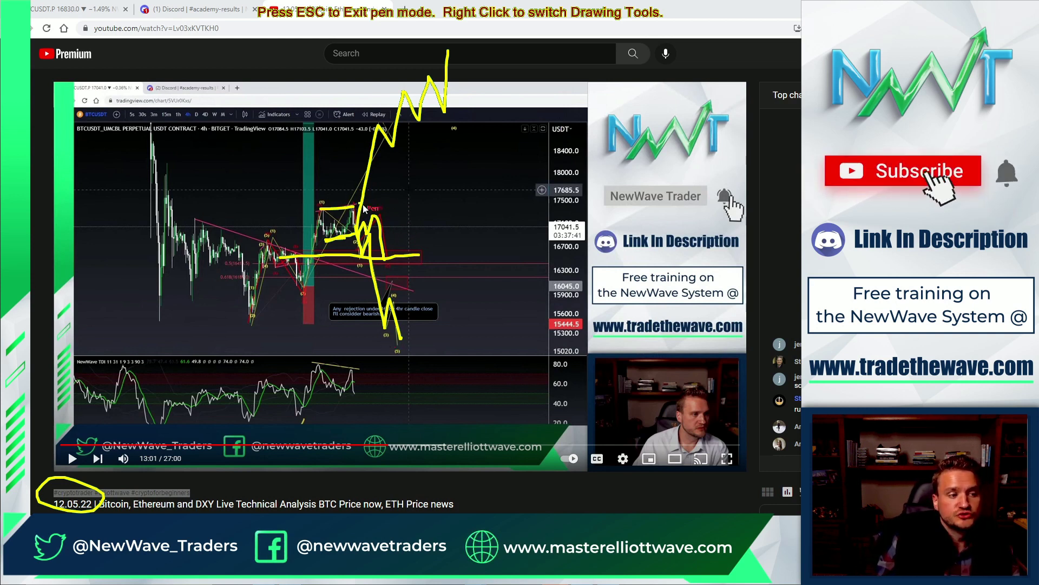
{"action": "left_click_drag", "start_coordinate": [389, 258], "coordinate": [432, 180]}
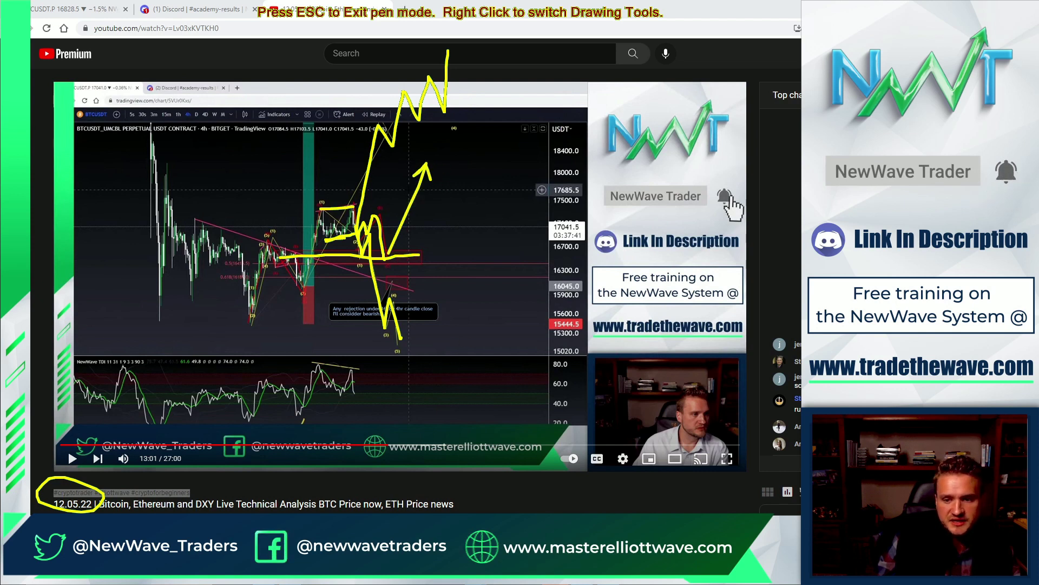
{"action": "left_click_drag", "start_coordinate": [479, 206], "coordinate": [388, 216]}
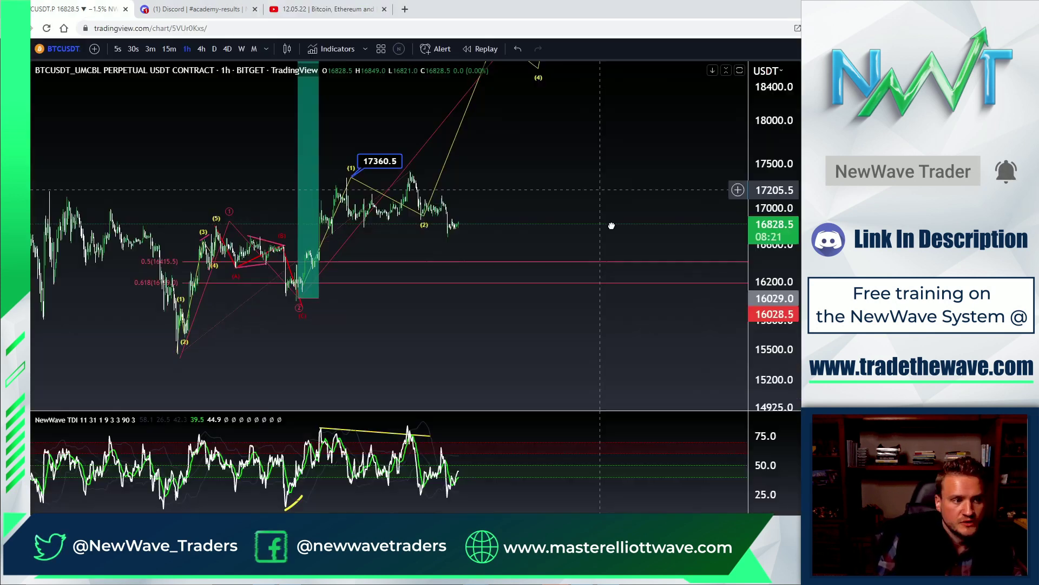
- Show the 1h BTCUSDT chart full-screen, zoomed out to the whole yellow wave count and red projections
{"action": "left_click_drag", "start_coordinate": [599, 189], "coordinate": [612, 227]}
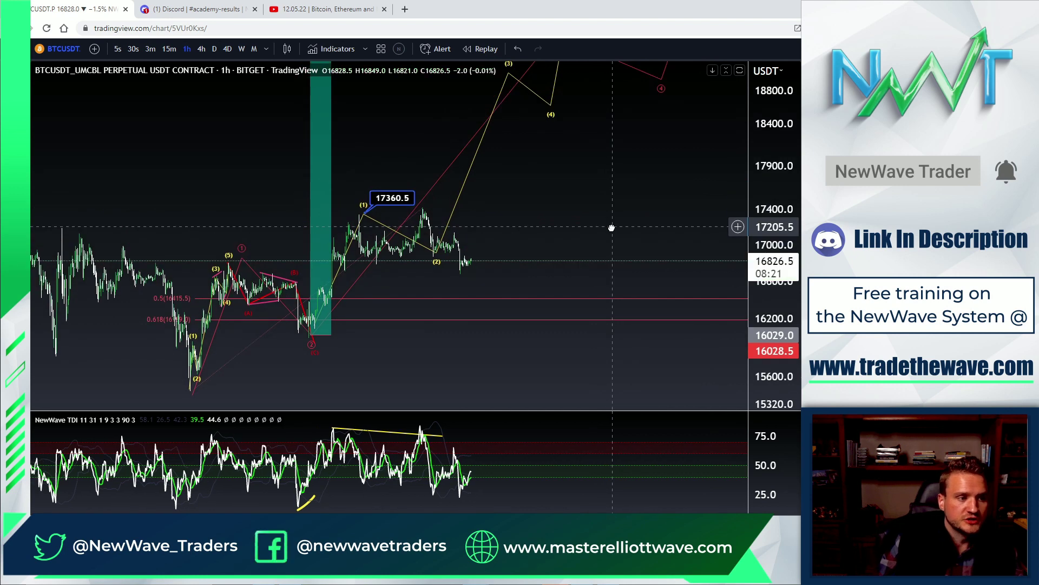
{"action": "scroll", "coordinate": [445, 250], "scroll_direction": "up", "scroll_amount": 1}
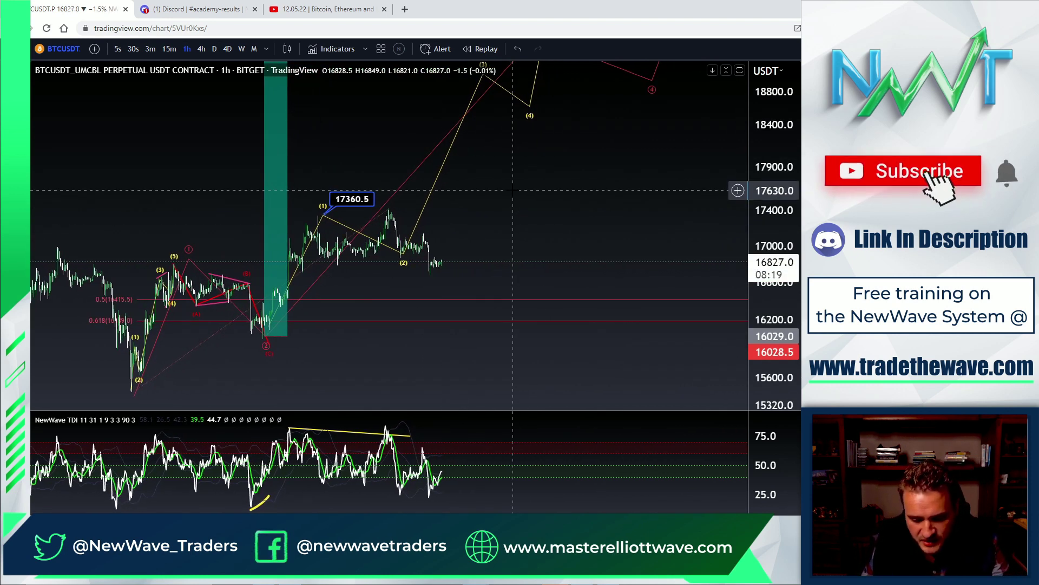
{"action": "key", "text": "F11"}
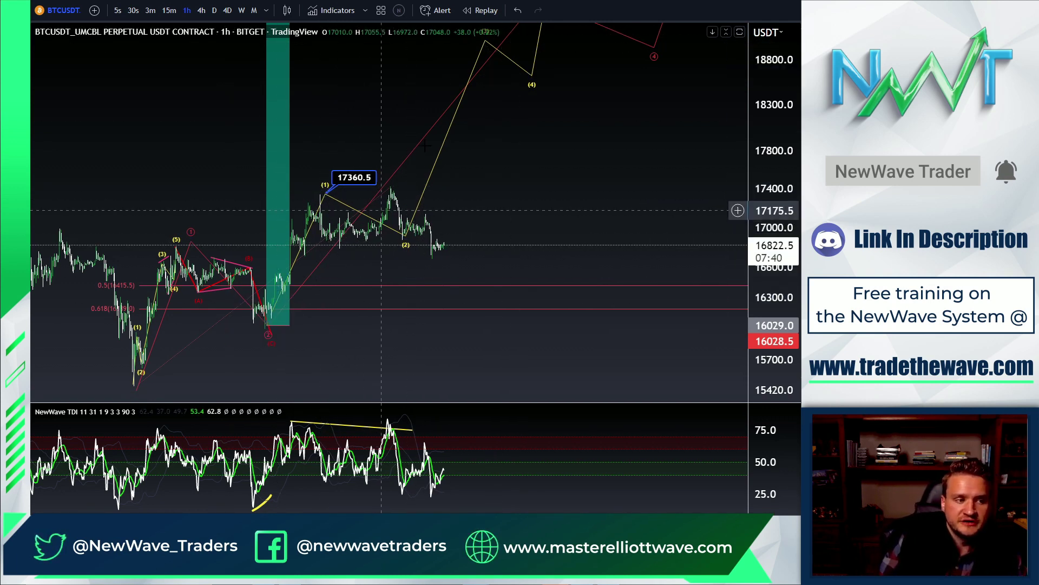
{"action": "left_click_drag", "start_coordinate": [516, 208], "coordinate": [483, 190]}
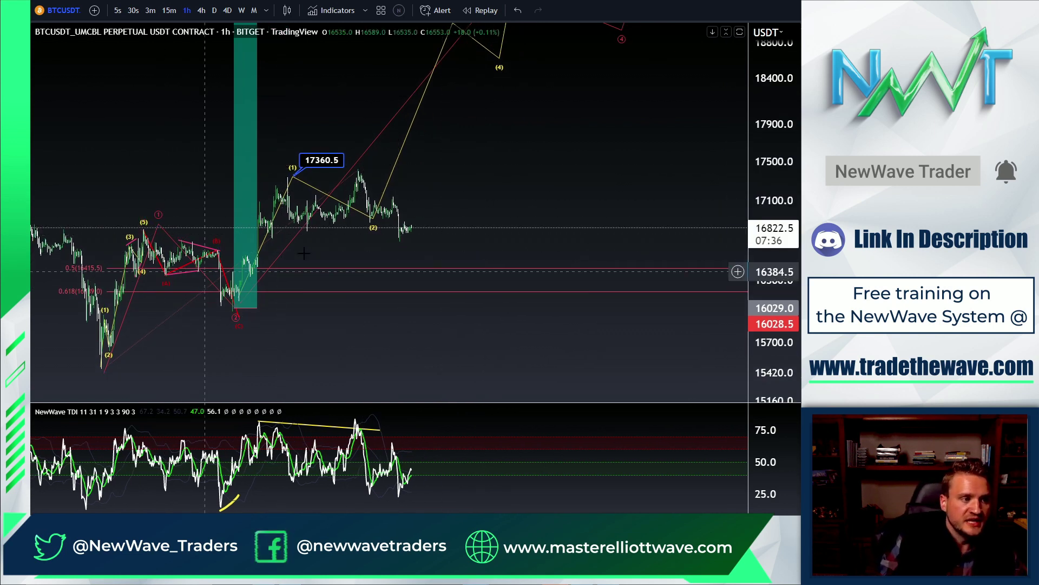
{"action": "left_click_drag", "start_coordinate": [374, 105], "coordinate": [539, 118]}
{"action": "scroll", "coordinate": [650, 183], "scroll_direction": "down", "scroll_amount": 3}
{"action": "left_click_drag", "start_coordinate": [788, 107], "coordinate": [777, 168]}
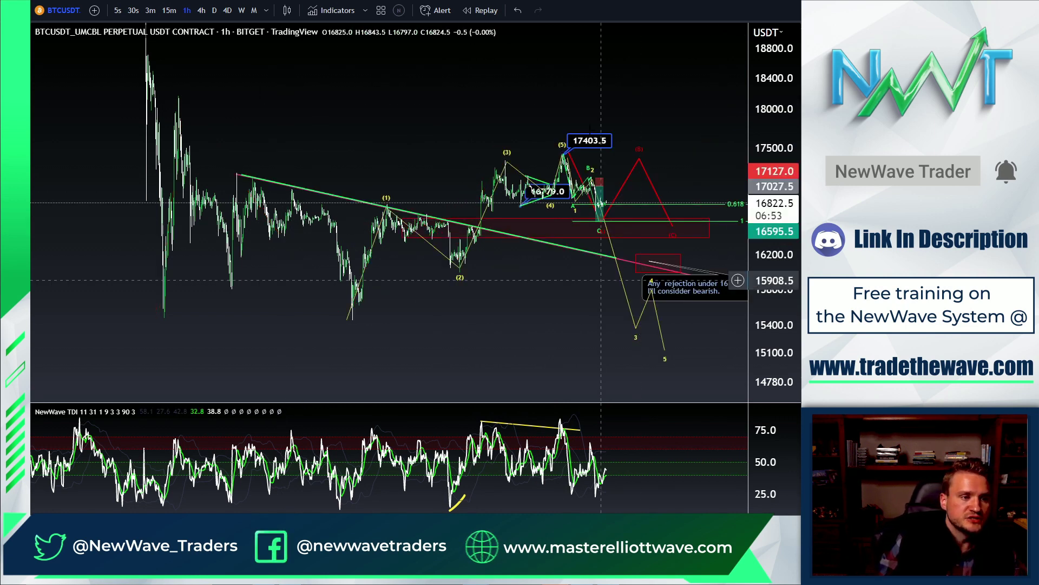
- Frame the recent candles, draw a trend line along the pullback from 17403.5, then switch to Discord
{"action": "left_click_drag", "start_coordinate": [635, 98], "coordinate": [509, 110]}
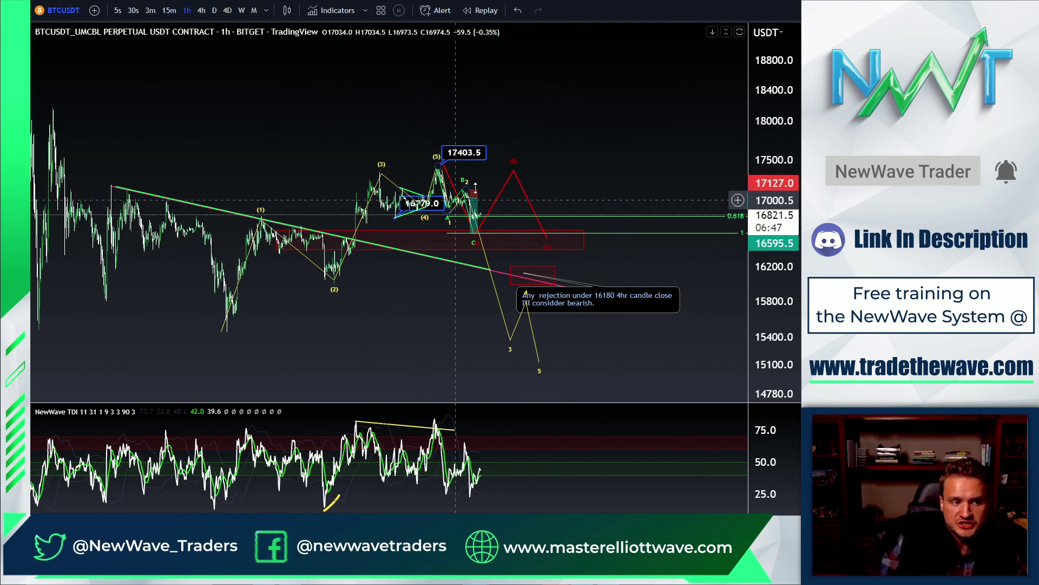
{"action": "left_click_drag", "start_coordinate": [763, 242], "coordinate": [763, 136]}
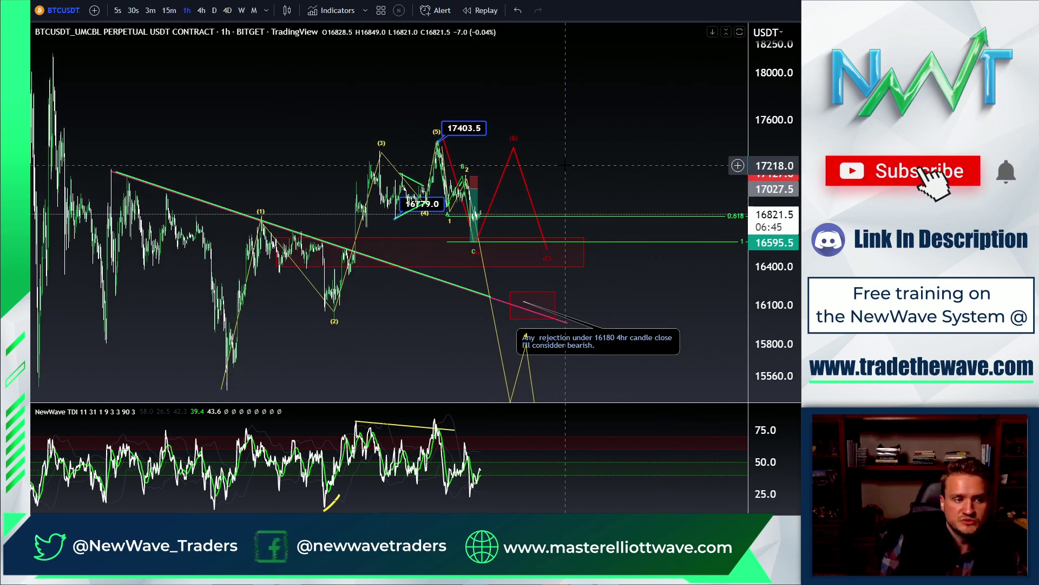
{"action": "left_click_drag", "start_coordinate": [465, 183], "coordinate": [578, 139]}
{"action": "scroll", "coordinate": [504, 209], "scroll_direction": "up", "scroll_amount": 4}
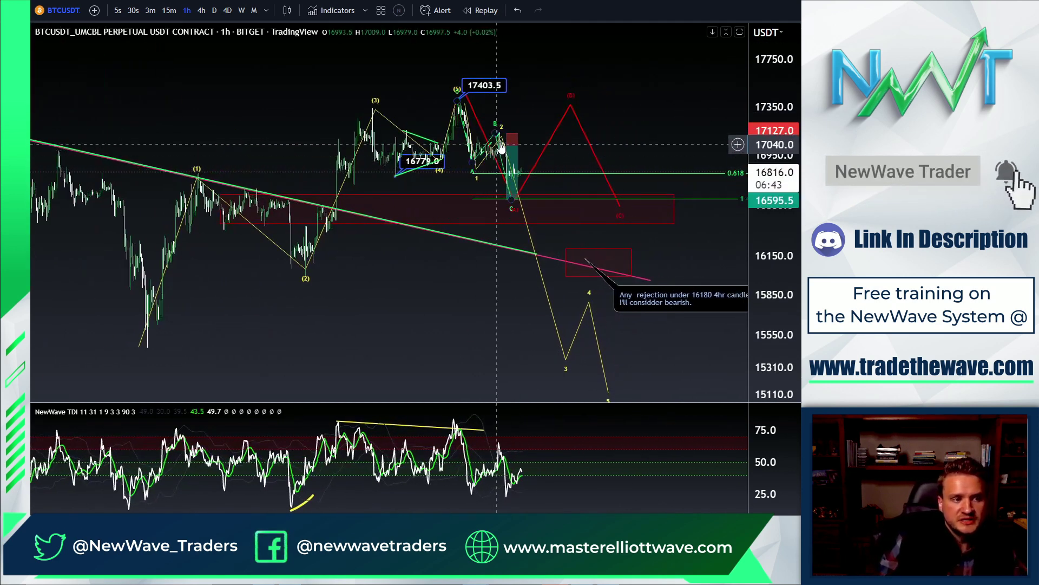
{"action": "left_click_drag", "start_coordinate": [614, 141], "coordinate": [571, 158]}
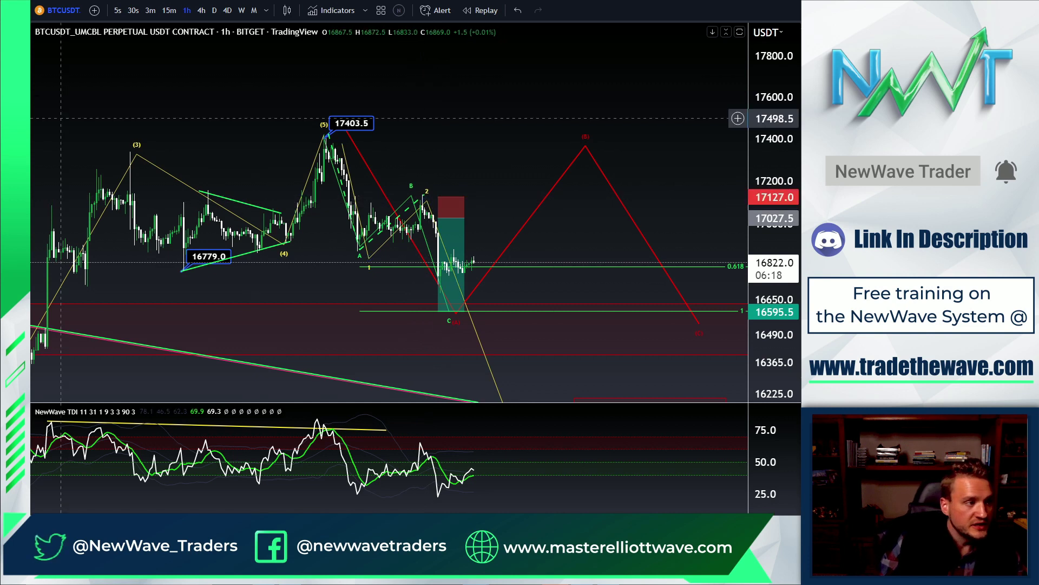
{"action": "left_click", "coordinate": [370, 204]}
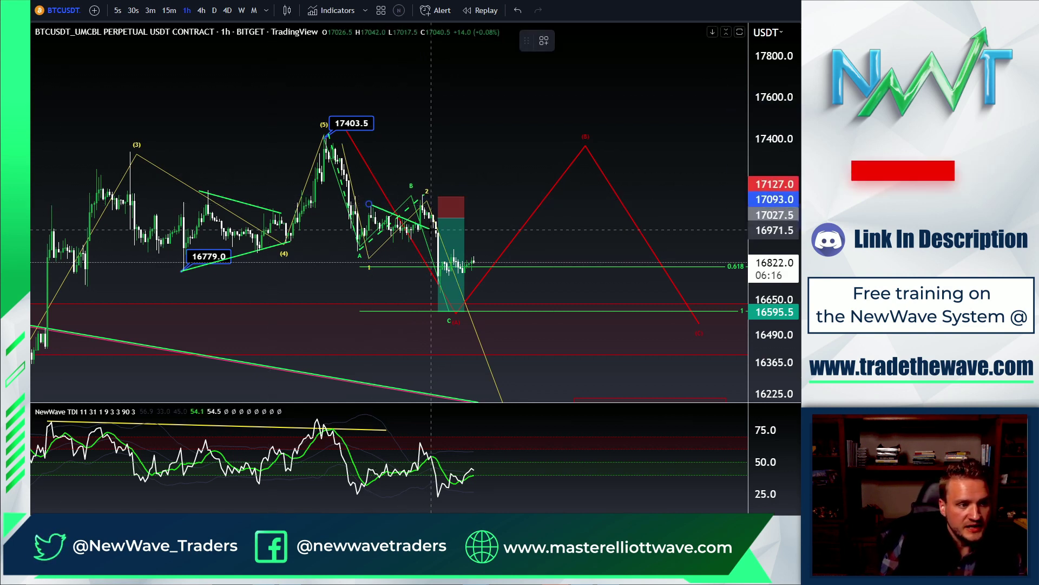
{"action": "left_click", "coordinate": [429, 230]}
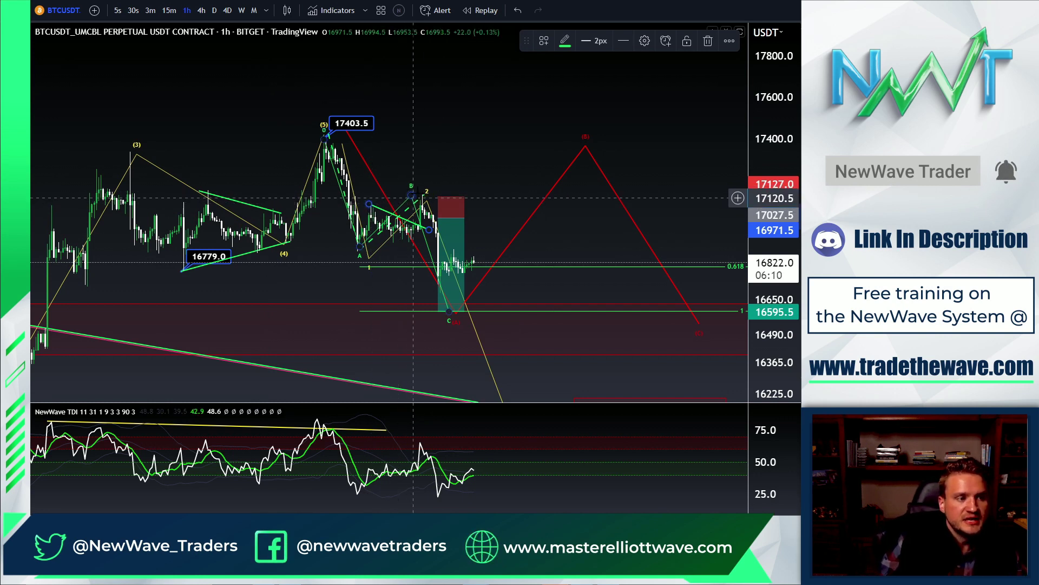
{"action": "left_click", "coordinate": [476, 175]}
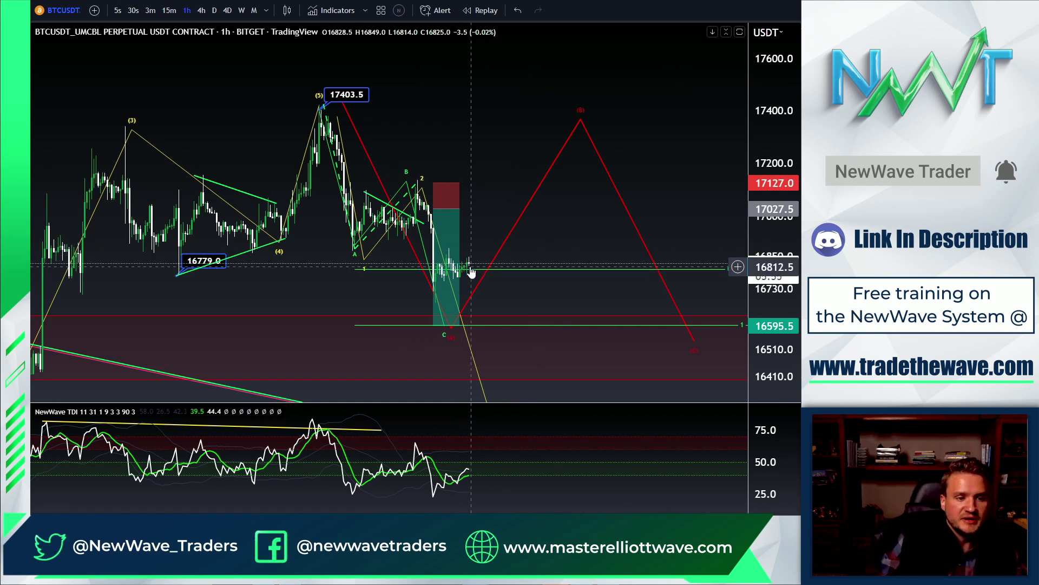
{"action": "key", "text": "alt+Tab"}
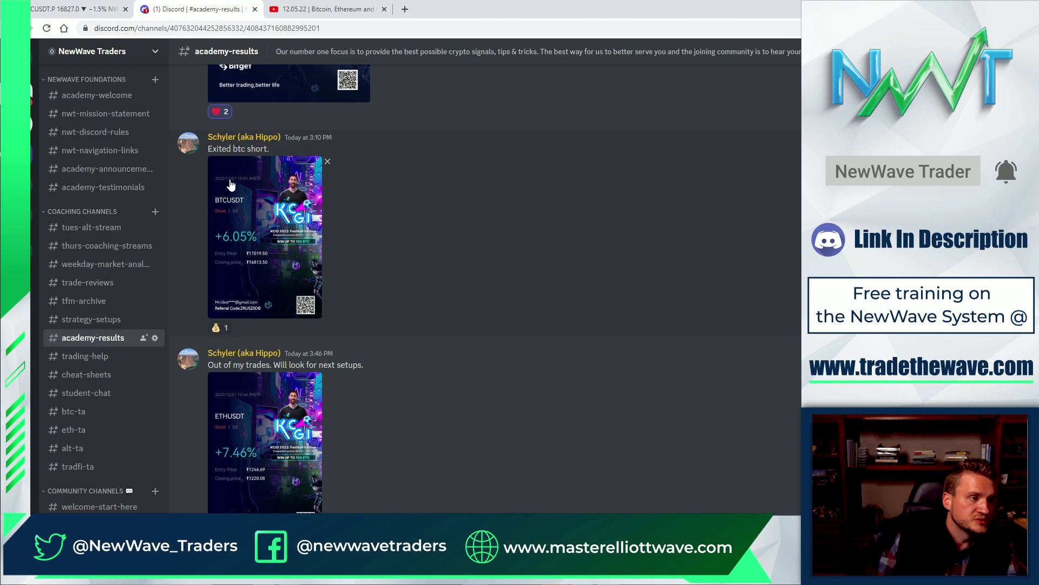
- View the enlarged BTCUSDT short result image, scroll the #academy-results posts, and return to the chart tab
{"action": "left_click", "coordinate": [284, 228]}
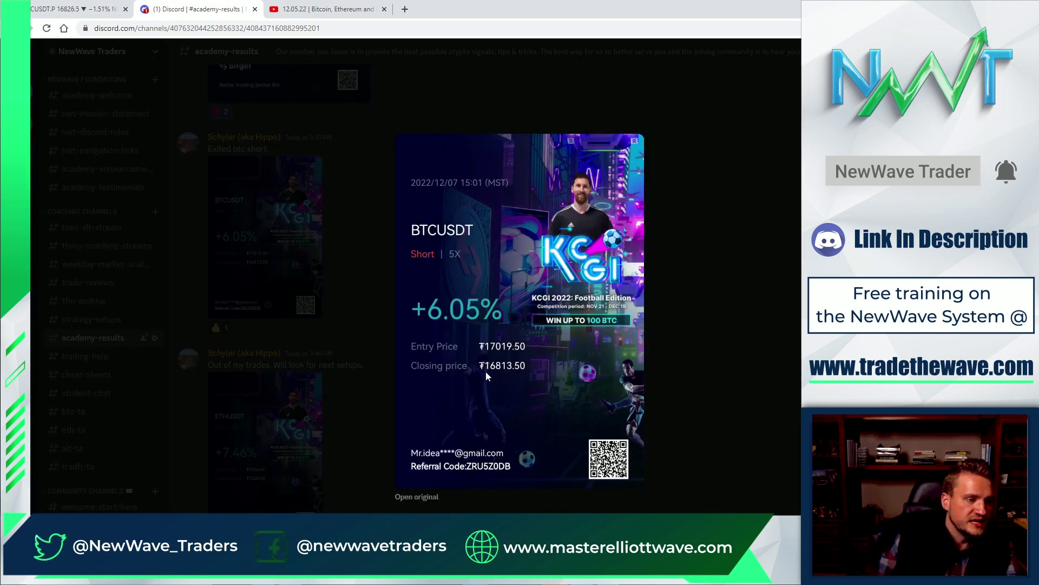
{"action": "left_click", "coordinate": [699, 223]}
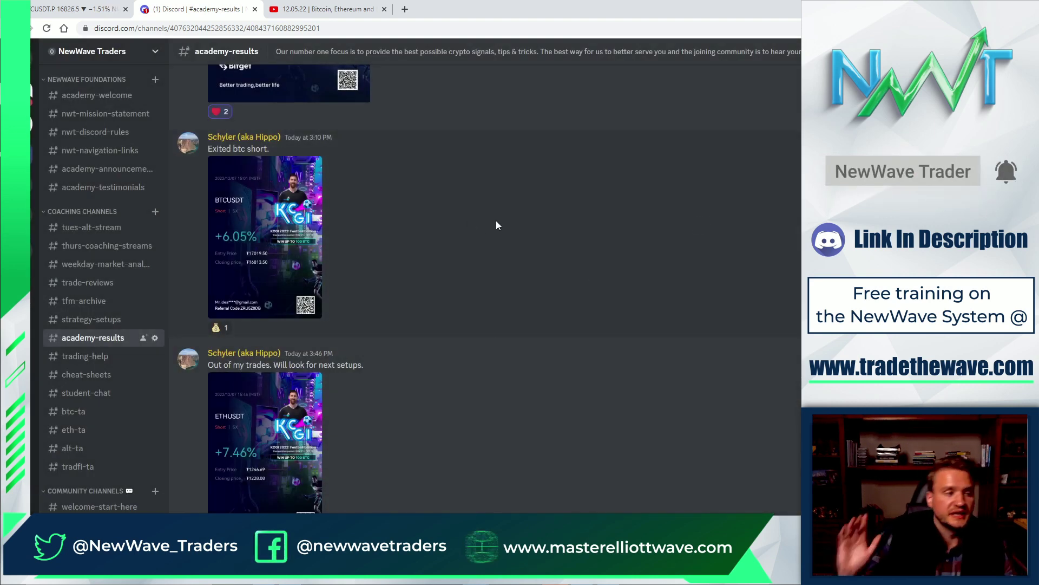
{"action": "scroll", "coordinate": [496, 347], "scroll_direction": "up", "scroll_amount": 6}
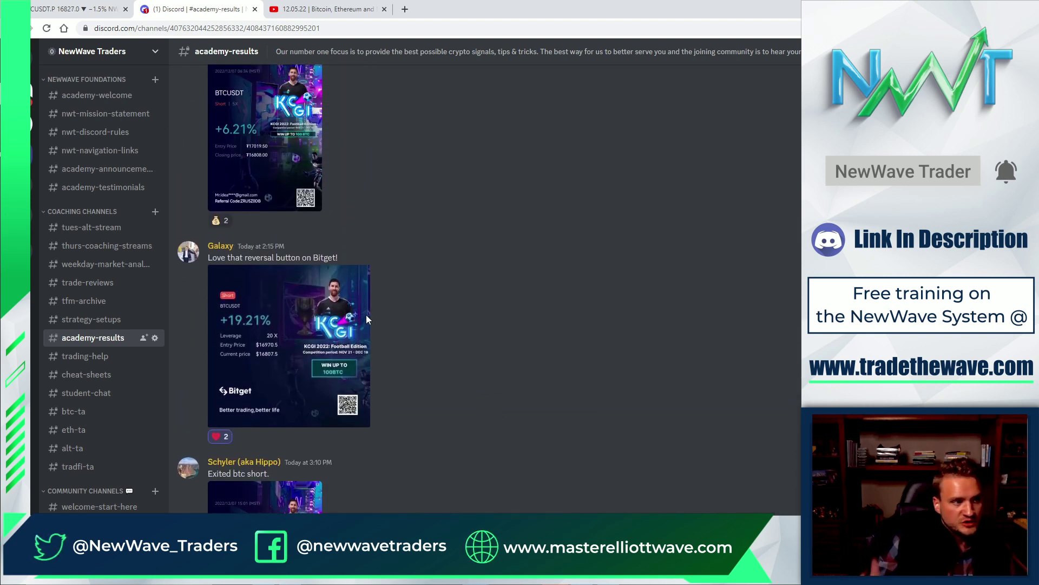
{"action": "scroll", "coordinate": [497, 349], "scroll_direction": "down", "scroll_amount": 3}
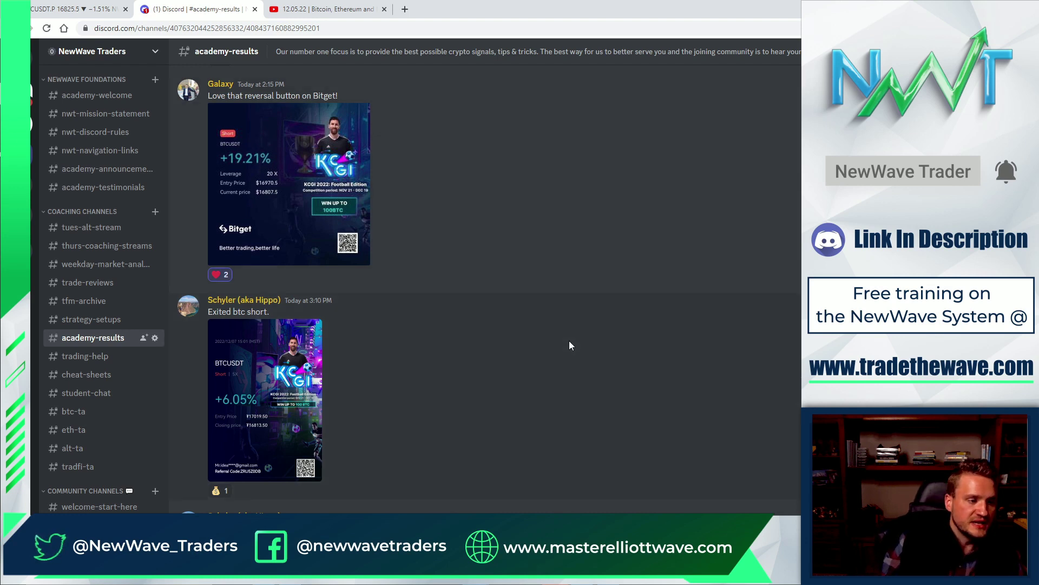
{"action": "scroll", "coordinate": [569, 345], "scroll_direction": "down", "scroll_amount": 3}
{"action": "key", "text": "ctrl+1"}
{"action": "scroll", "coordinate": [513, 117], "scroll_direction": "down", "scroll_amount": 3}
- Plot a downward Elliott wave count starting at the B high, with (1) at the recent low
{"action": "left_click_drag", "start_coordinate": [774, 138], "coordinate": [774, 179]}
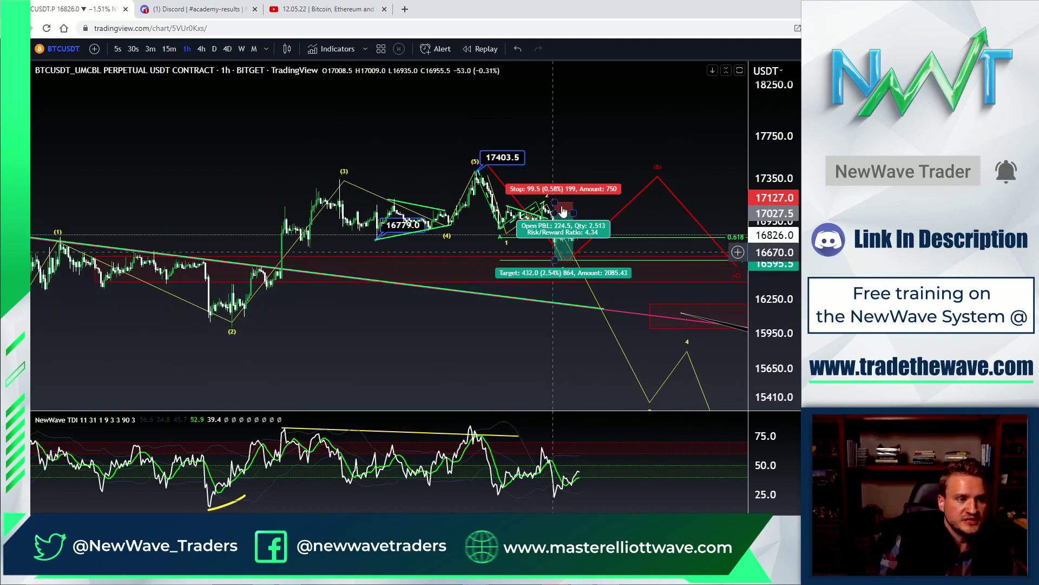
{"action": "left_click_drag", "start_coordinate": [576, 162], "coordinate": [464, 116]}
{"action": "left_click_drag", "start_coordinate": [783, 317], "coordinate": [777, 199]}
{"action": "scroll", "coordinate": [492, 163], "scroll_direction": "up", "scroll_amount": 4}
{"action": "left_click_drag", "start_coordinate": [411, 119], "coordinate": [529, 139]}
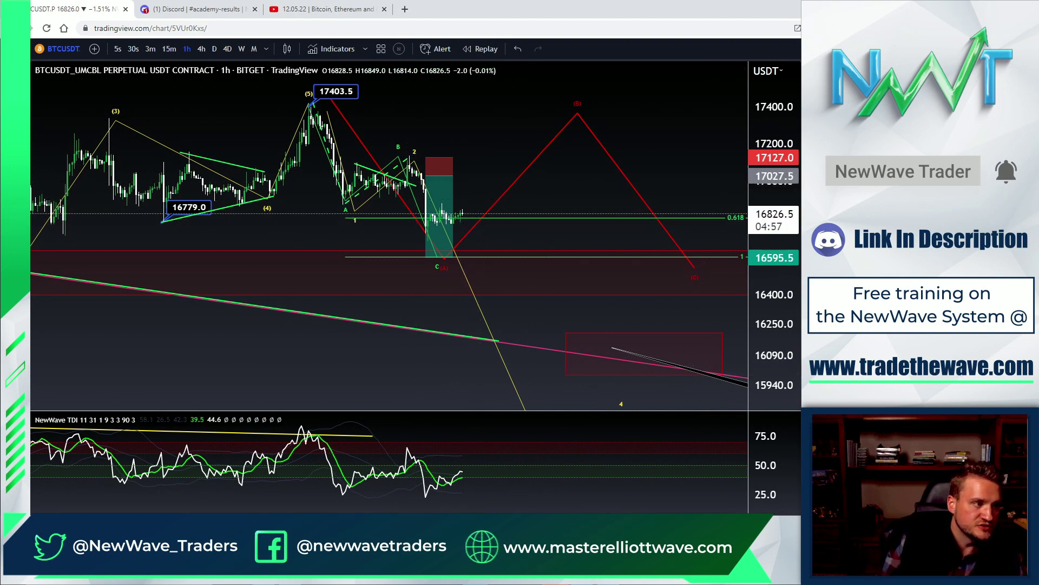
{"action": "left_click", "coordinate": [412, 154]}
{"action": "left_click", "coordinate": [428, 234]}
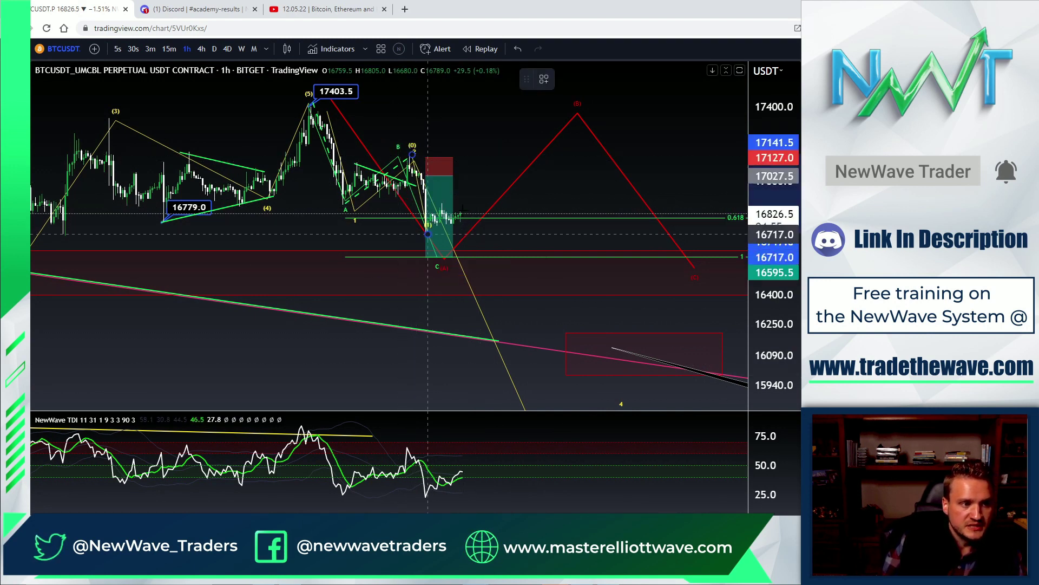
{"action": "left_click", "coordinate": [466, 200]}
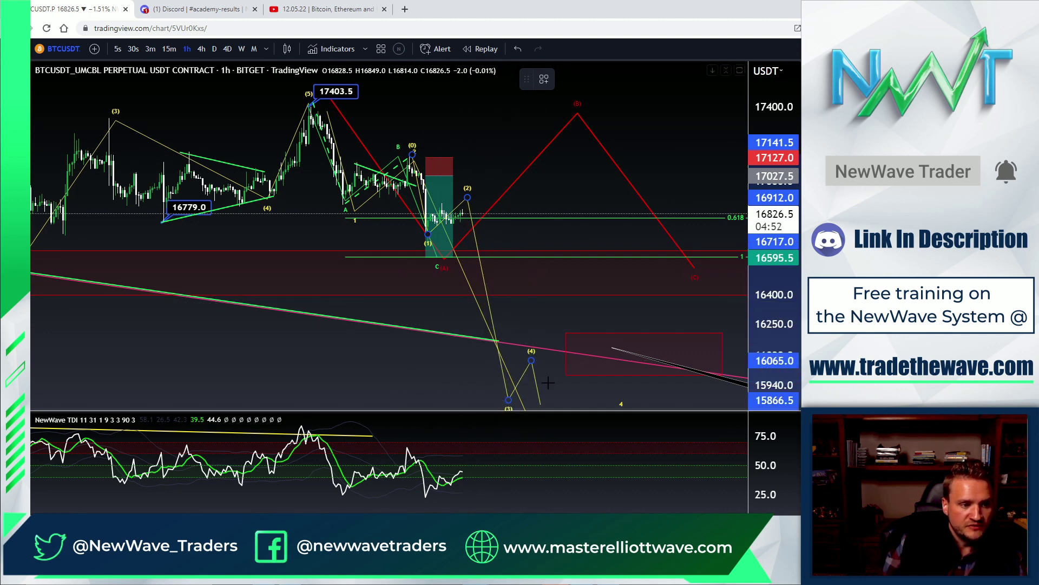
{"action": "scroll", "coordinate": [736, 194], "scroll_direction": "up", "scroll_amount": 2}
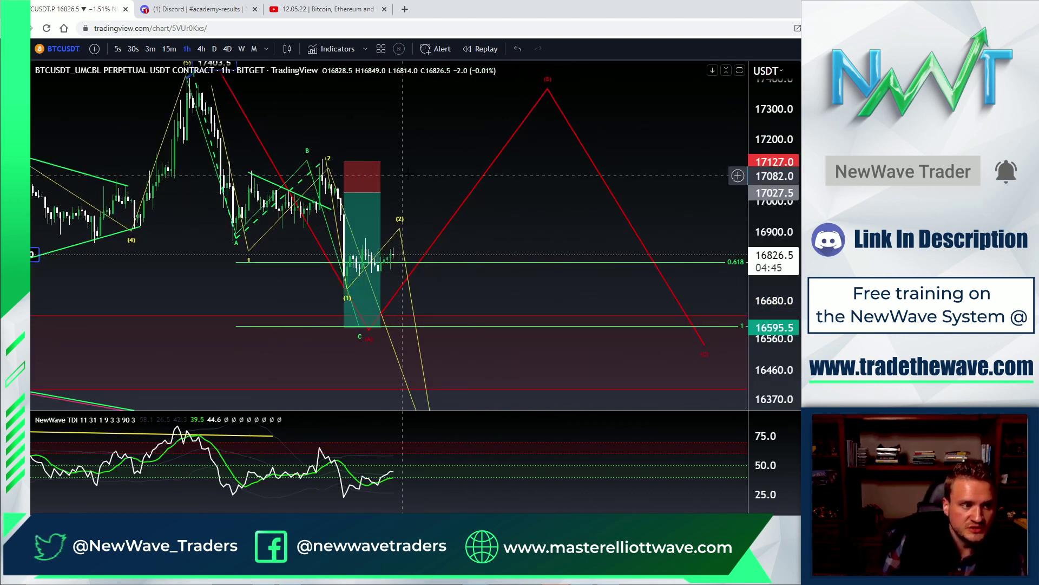
{"action": "left_click_drag", "start_coordinate": [402, 175], "coordinate": [495, 162]}
{"action": "scroll", "coordinate": [487, 227], "scroll_direction": "up", "scroll_amount": 2}
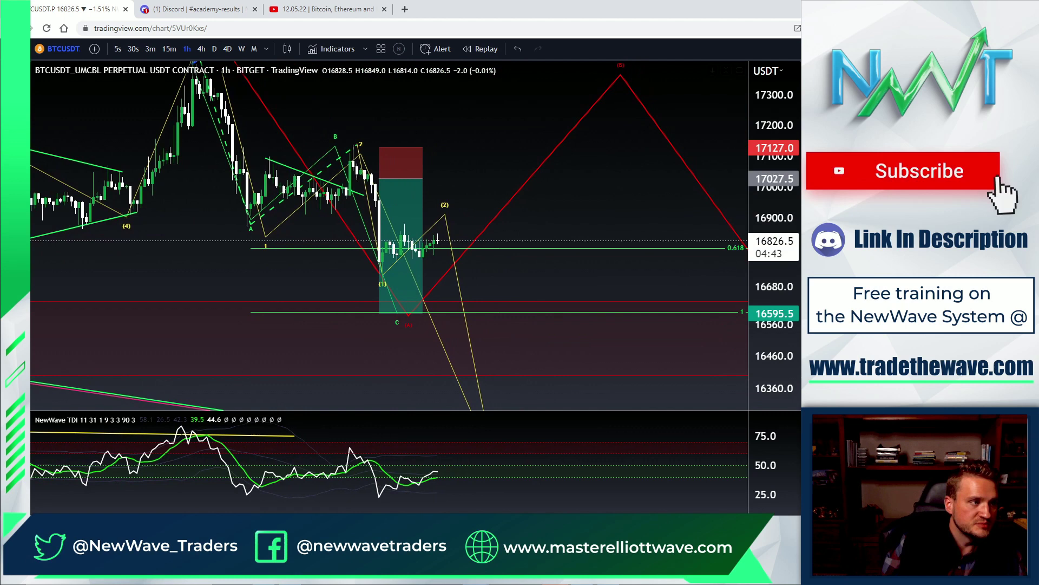
- Draw a Fib Retracement from the wave 2 high to the wave (1) low
{"action": "left_click", "coordinate": [27, 112]}
{"action": "left_click", "coordinate": [63, 115]}
{"action": "left_click", "coordinate": [357, 148]}
{"action": "left_click", "coordinate": [383, 274]}
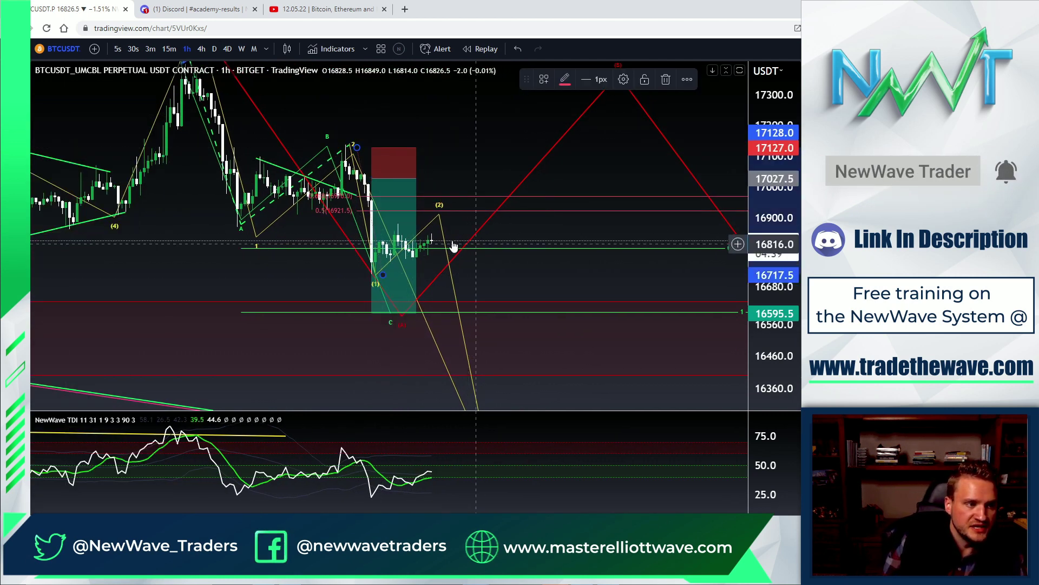
{"action": "left_click", "coordinate": [441, 250]}
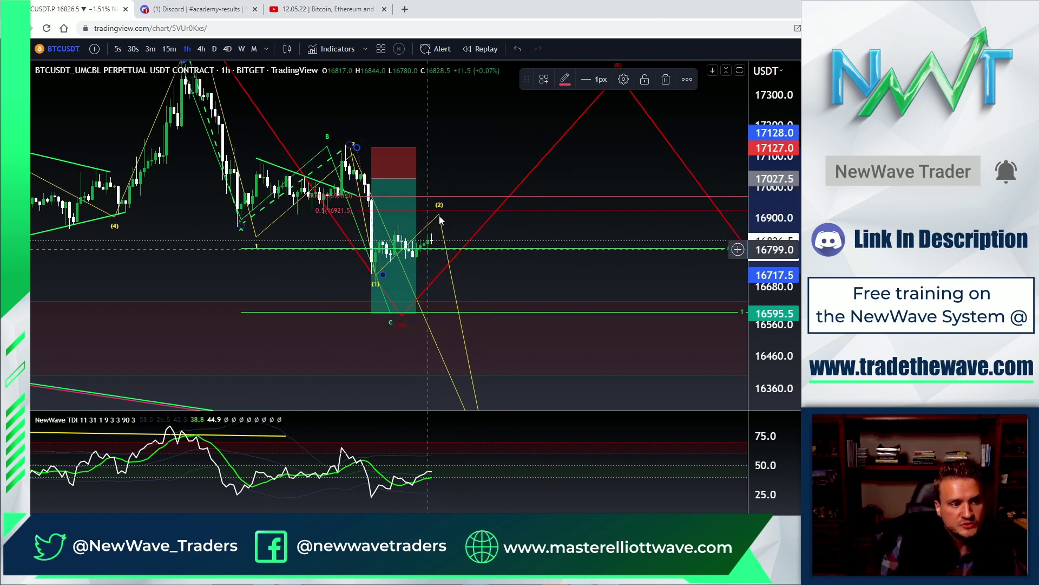
{"action": "left_click", "coordinate": [248, 229]}
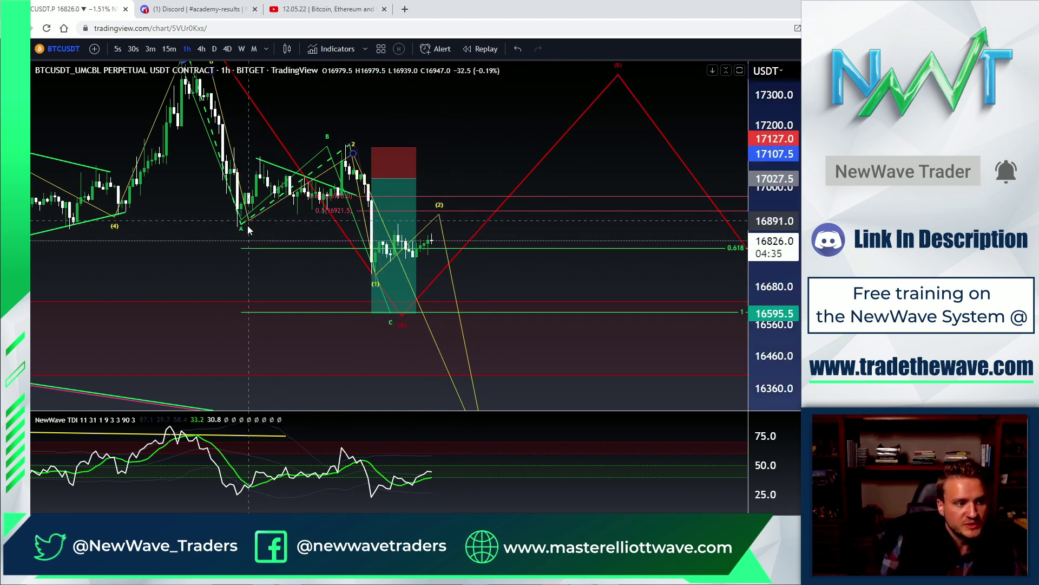
{"action": "left_click", "coordinate": [248, 226]}
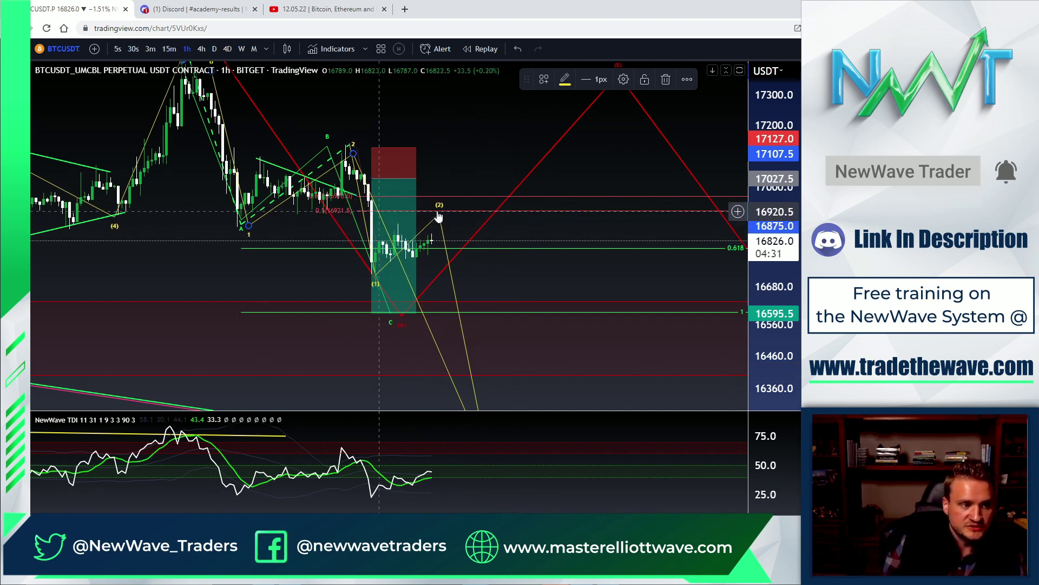
{"action": "left_click", "coordinate": [534, 246]}
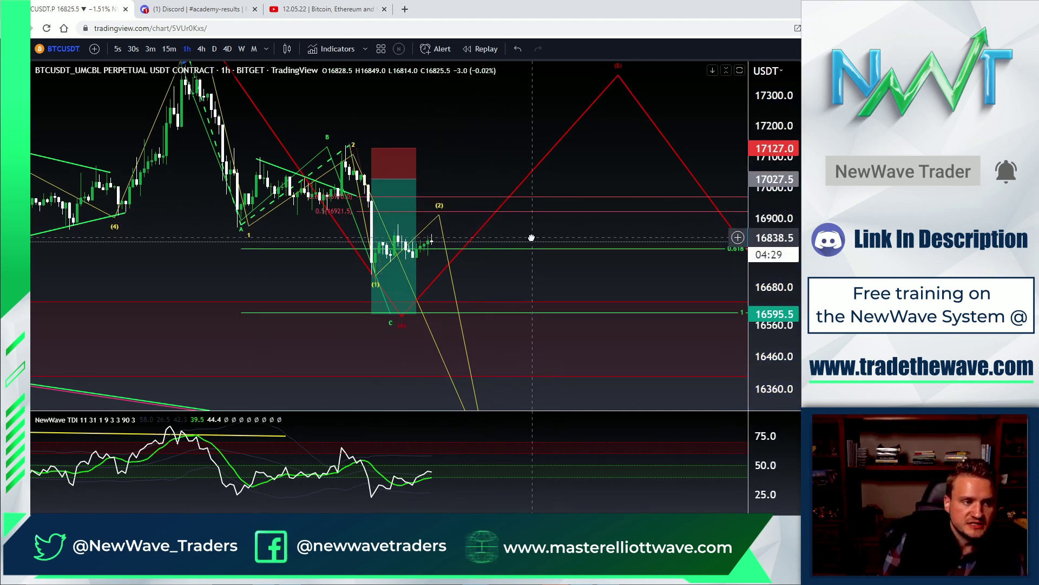
- Move the short position box to wave (2) and extend its target down to about 15968
{"action": "left_click", "coordinate": [393, 170]}
{"action": "left_click_drag", "start_coordinate": [394, 170], "coordinate": [475, 213]}
{"action": "left_click_drag", "start_coordinate": [536, 255], "coordinate": [555, 164]}
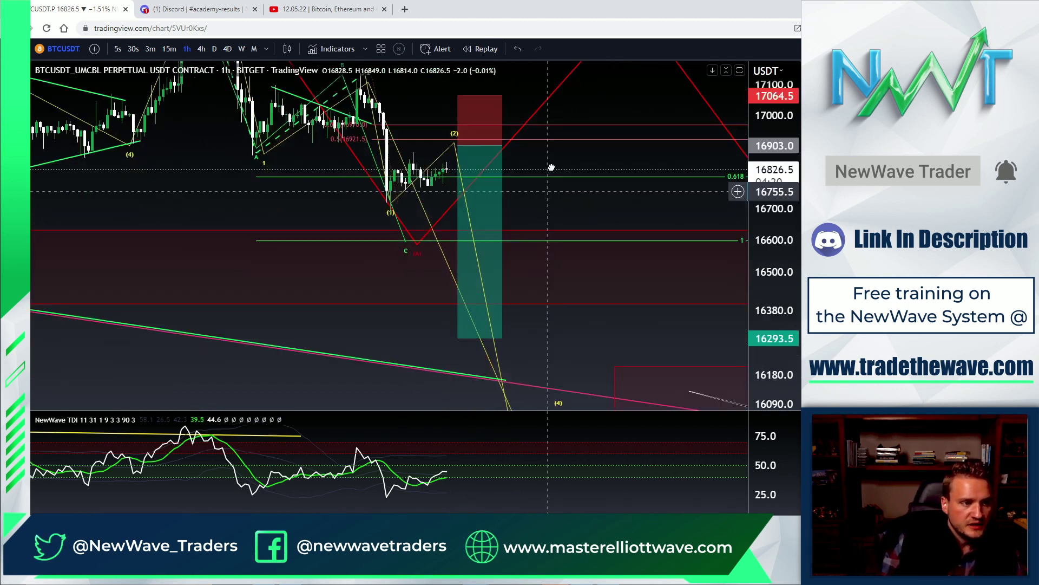
{"action": "scroll", "coordinate": [622, 154], "scroll_direction": "down", "scroll_amount": 1}
{"action": "scroll", "coordinate": [761, 126], "scroll_direction": "down", "scroll_amount": 2}
{"action": "left_click_drag", "start_coordinate": [762, 126], "coordinate": [762, 151]}
{"action": "left_click_drag", "start_coordinate": [532, 312], "coordinate": [547, 406]}
{"action": "left_click_drag", "start_coordinate": [601, 252], "coordinate": [561, 360]}
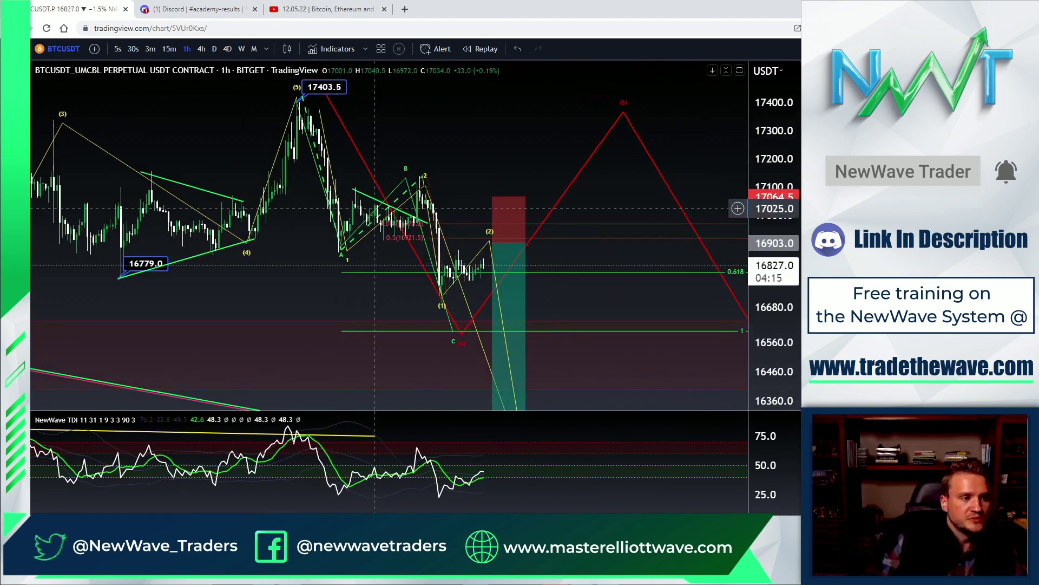
- Rescale and pan the 1h chart to bring the 17403.5 high back into view
{"action": "left_click_drag", "start_coordinate": [762, 254], "coordinate": [696, 232]}
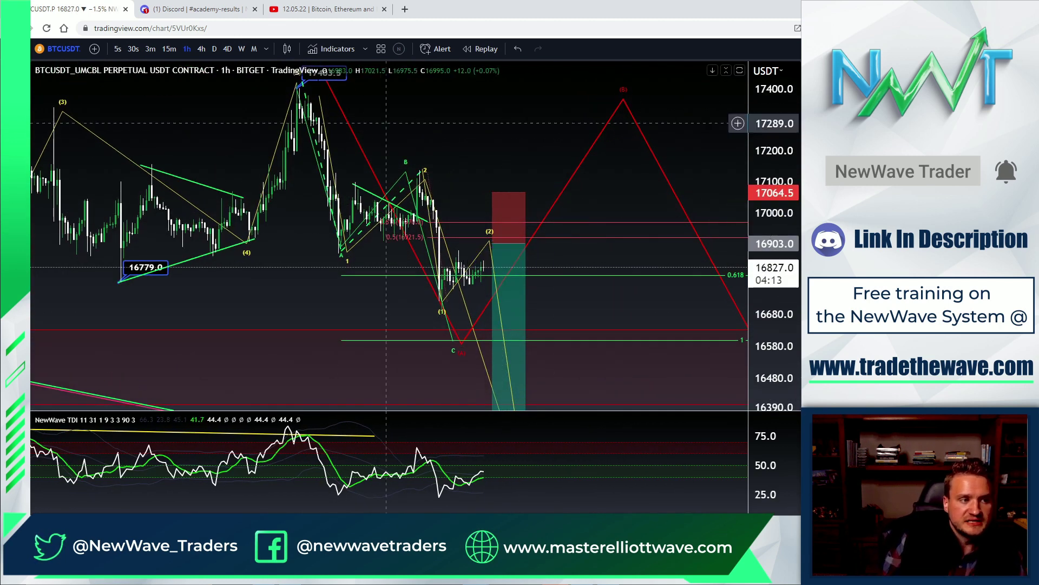
{"action": "left_click_drag", "start_coordinate": [475, 134], "coordinate": [457, 145]}
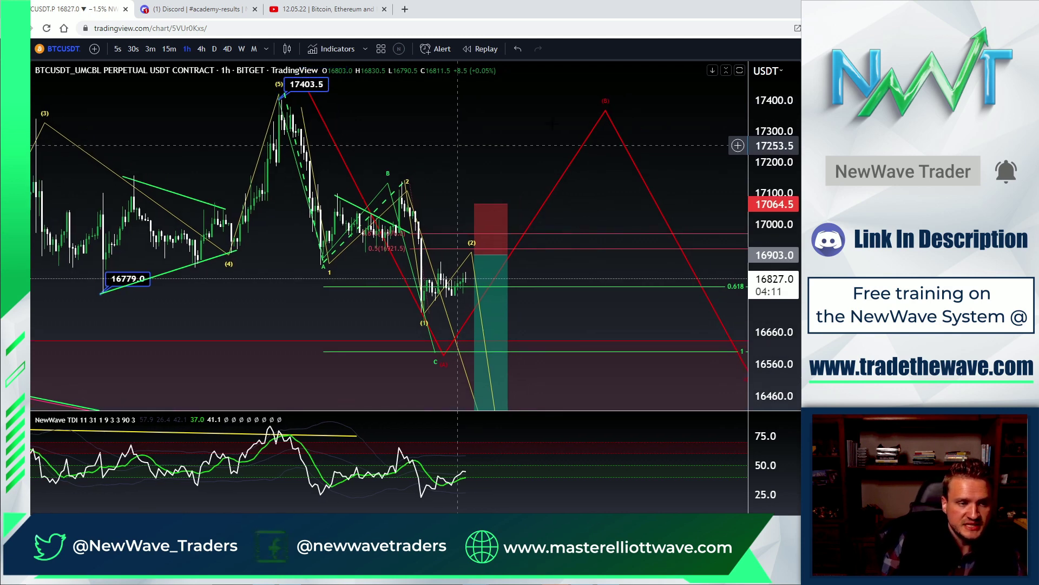
{"action": "left_click_drag", "start_coordinate": [772, 132], "coordinate": [771, 227]}
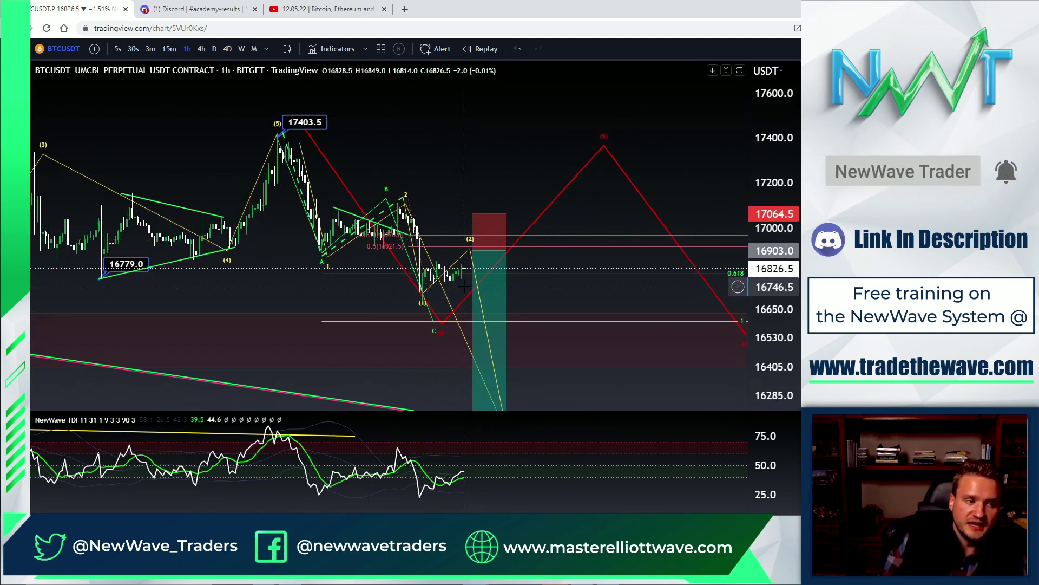
{"action": "left_click_drag", "start_coordinate": [406, 87], "coordinate": [543, 225]}
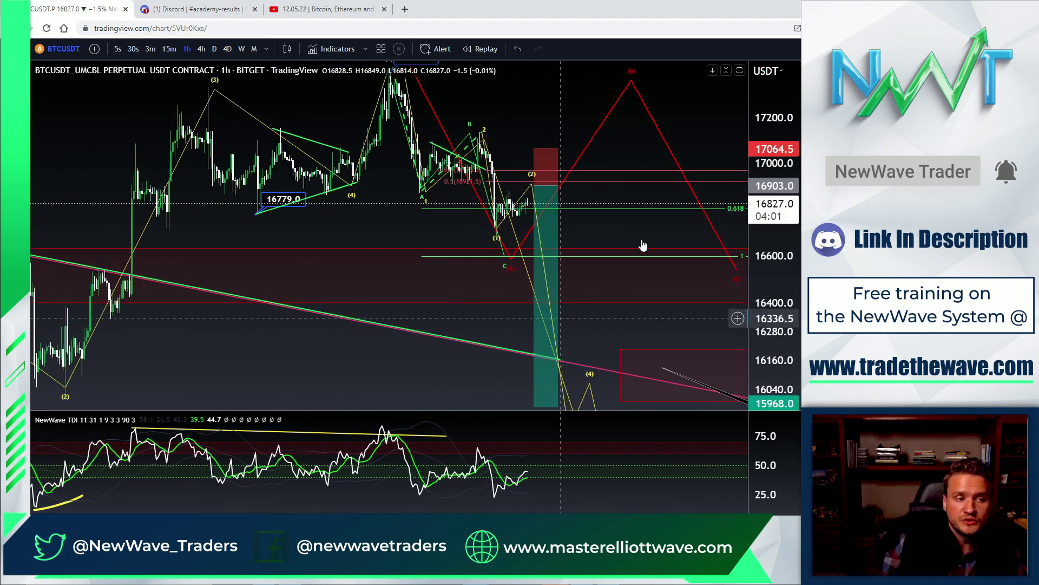
{"action": "left_click_drag", "start_coordinate": [770, 132], "coordinate": [764, 214]}
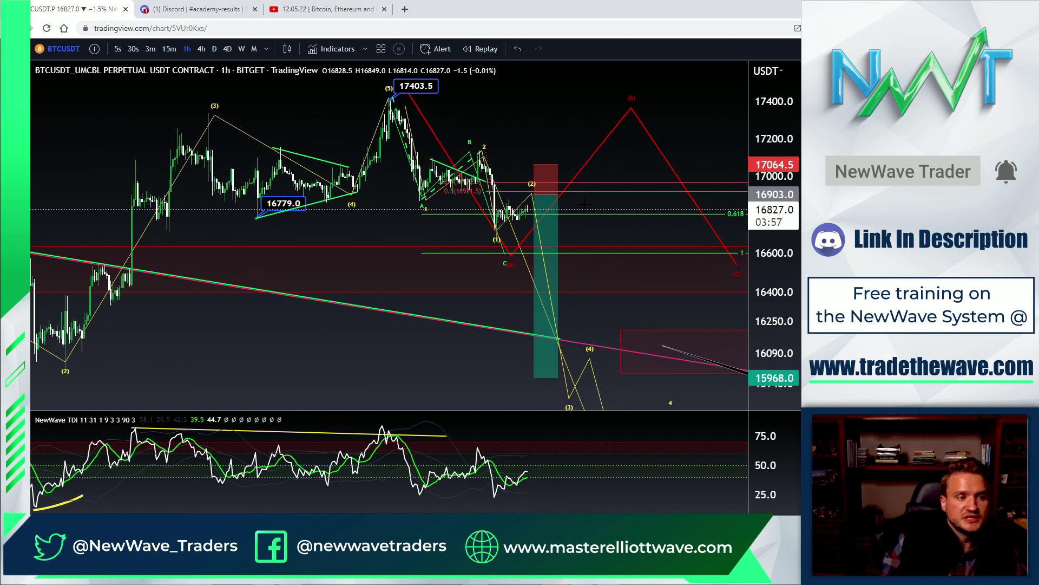
{"action": "left_click_drag", "start_coordinate": [519, 126], "coordinate": [480, 151]}
{"action": "left_click_drag", "start_coordinate": [769, 219], "coordinate": [769, 163]}
{"action": "scroll", "coordinate": [341, 156], "scroll_direction": "up", "scroll_amount": 4}
{"action": "left_click_drag", "start_coordinate": [326, 139], "coordinate": [353, 137]}
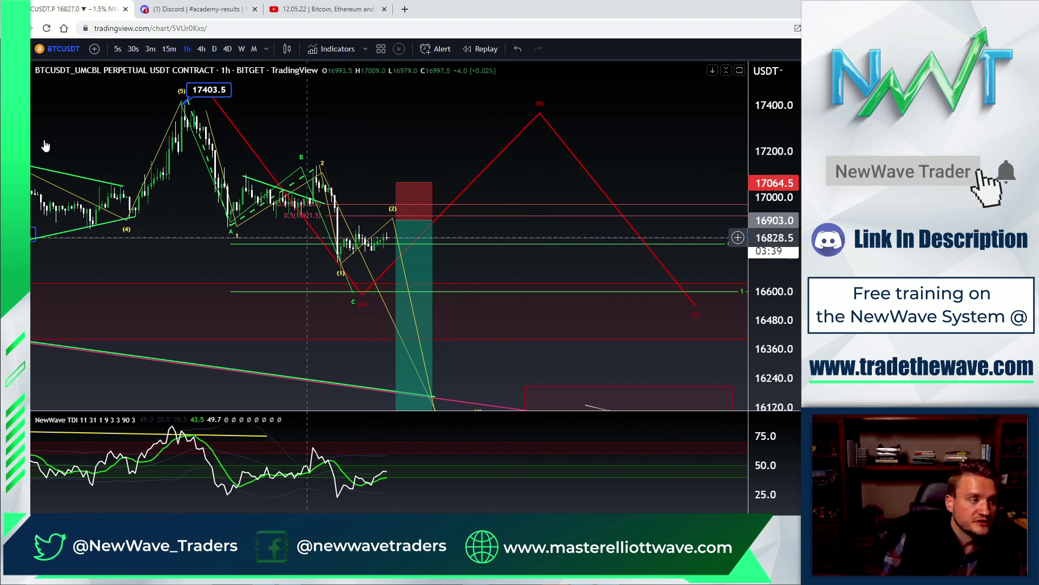
- Draw two channel lines, from the wave 2 high and near wave A, down to about 16530
{"action": "left_click", "coordinate": [313, 162]}
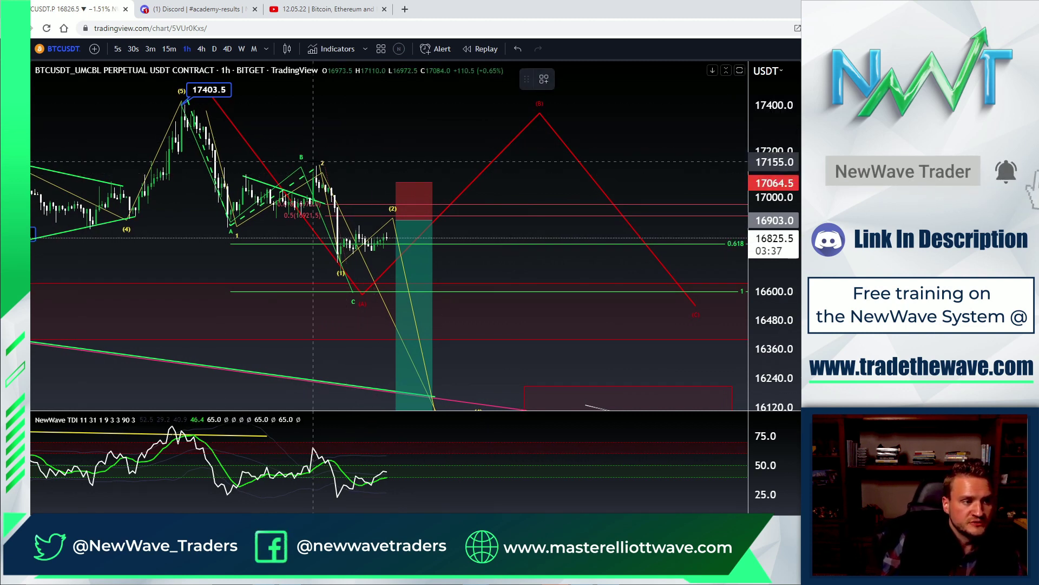
{"action": "left_click", "coordinate": [445, 288]}
{"action": "key", "text": "alt+t"}
{"action": "left_click", "coordinate": [214, 223]}
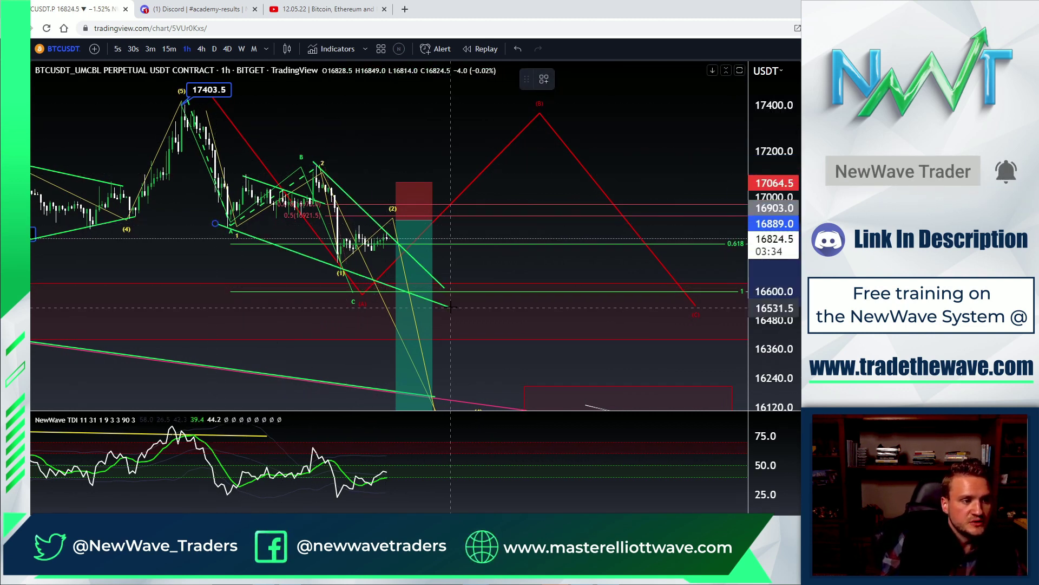
{"action": "left_click", "coordinate": [448, 301]}
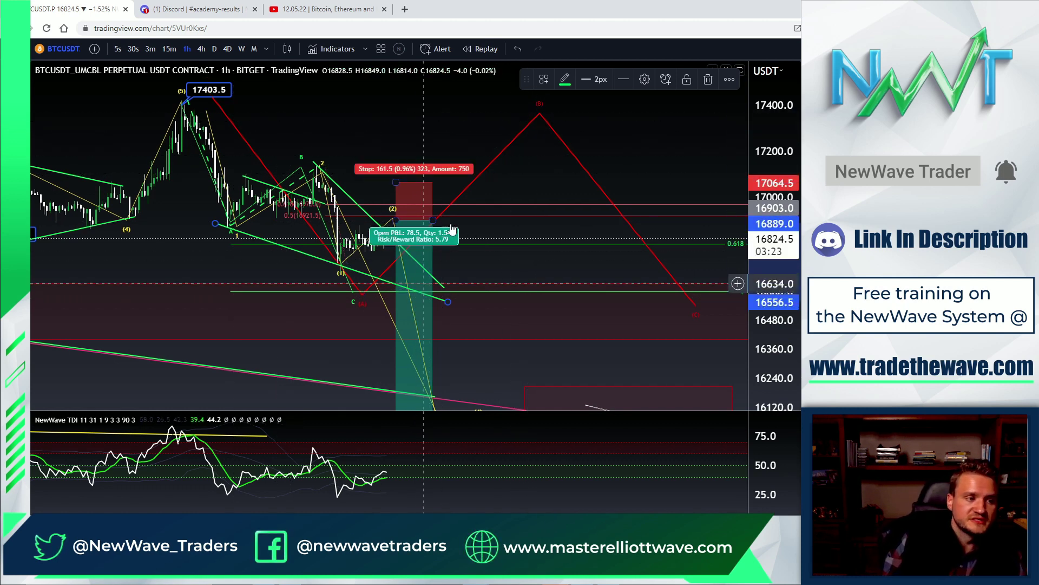
- Adjust the red zigzag's (B) and (A) points, delete the ABC pattern, and move the C endpoint
{"action": "left_click_drag", "start_coordinate": [541, 114], "coordinate": [533, 147]}
{"action": "left_click_drag", "start_coordinate": [362, 295], "coordinate": [415, 291]}
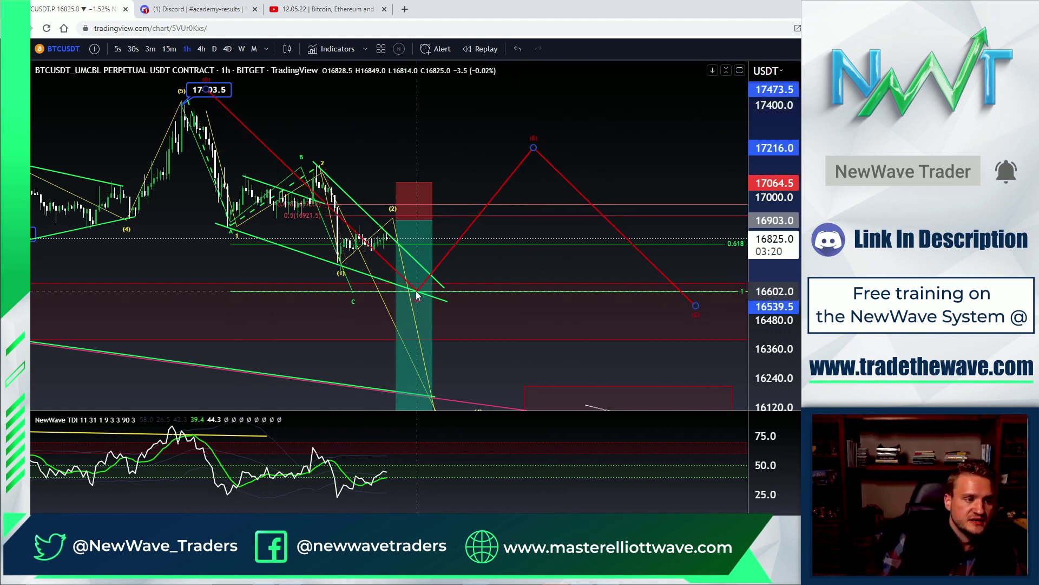
{"action": "left_click", "coordinate": [351, 291]}
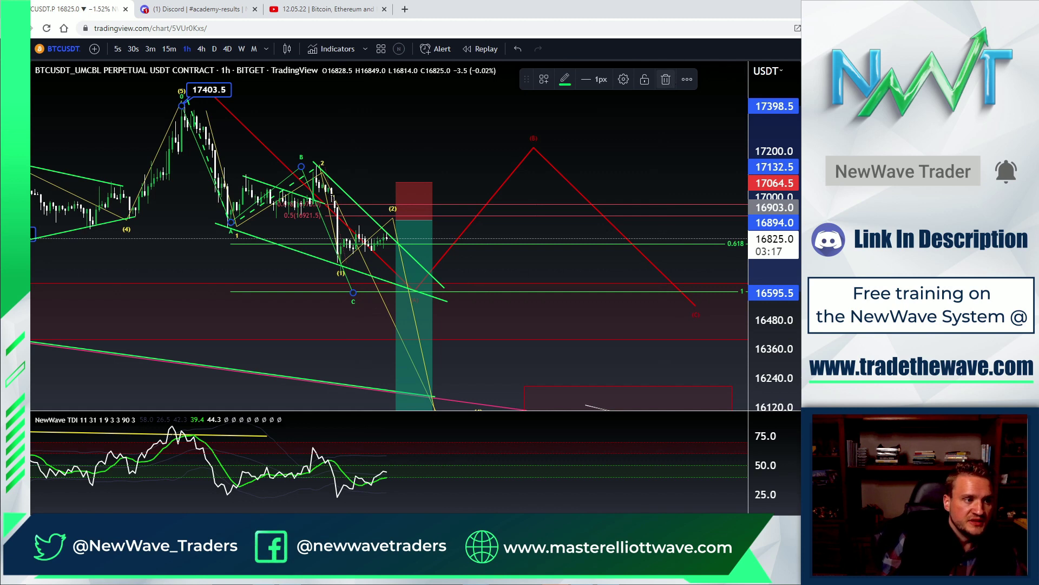
{"action": "left_click", "coordinate": [666, 79]}
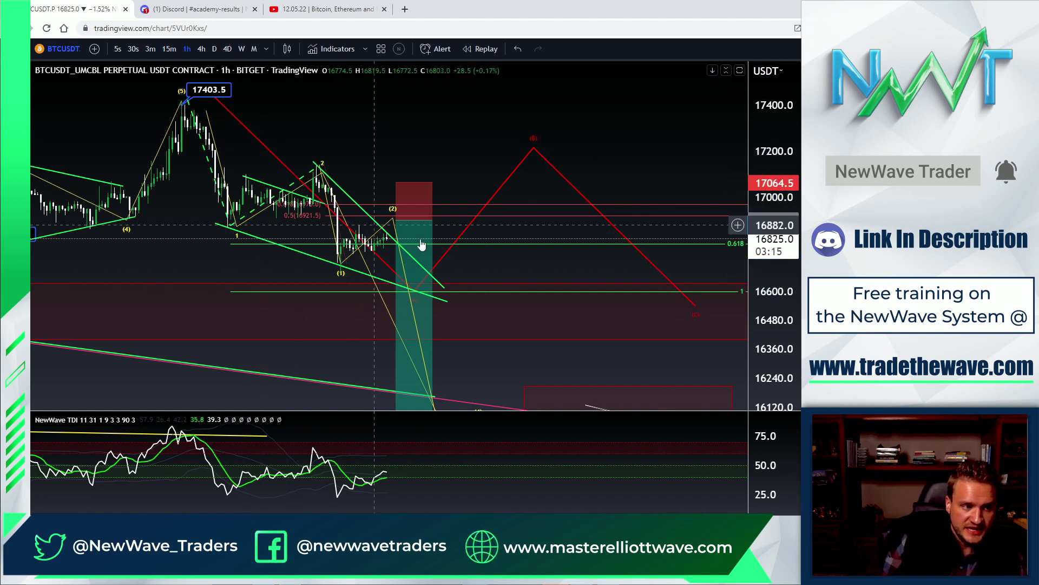
{"action": "left_click_drag", "start_coordinate": [696, 307], "coordinate": [702, 337]}
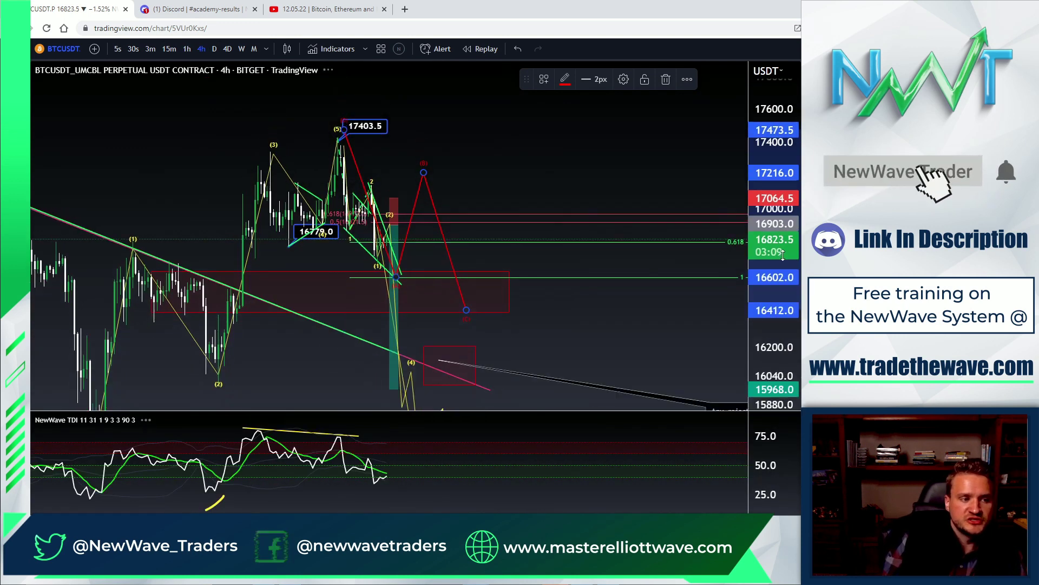
- Move the red projection's peak up and right and push its (C) endpoint further right
{"action": "left_click_drag", "start_coordinate": [676, 282], "coordinate": [708, 282]}
{"action": "scroll", "coordinate": [342, 328], "scroll_direction": "down", "scroll_amount": 3}
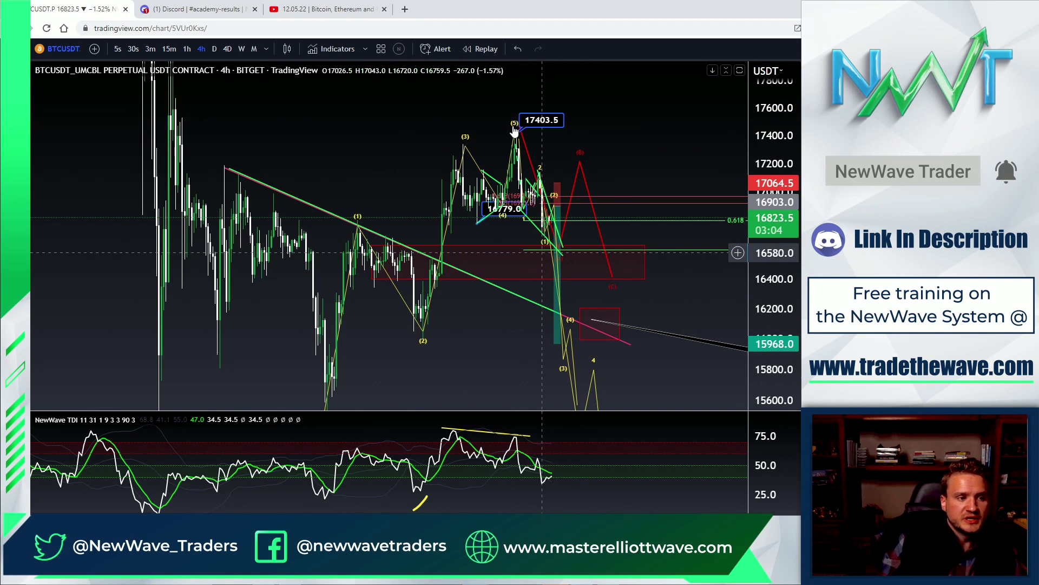
{"action": "left_click_drag", "start_coordinate": [582, 165], "coordinate": [592, 157]}
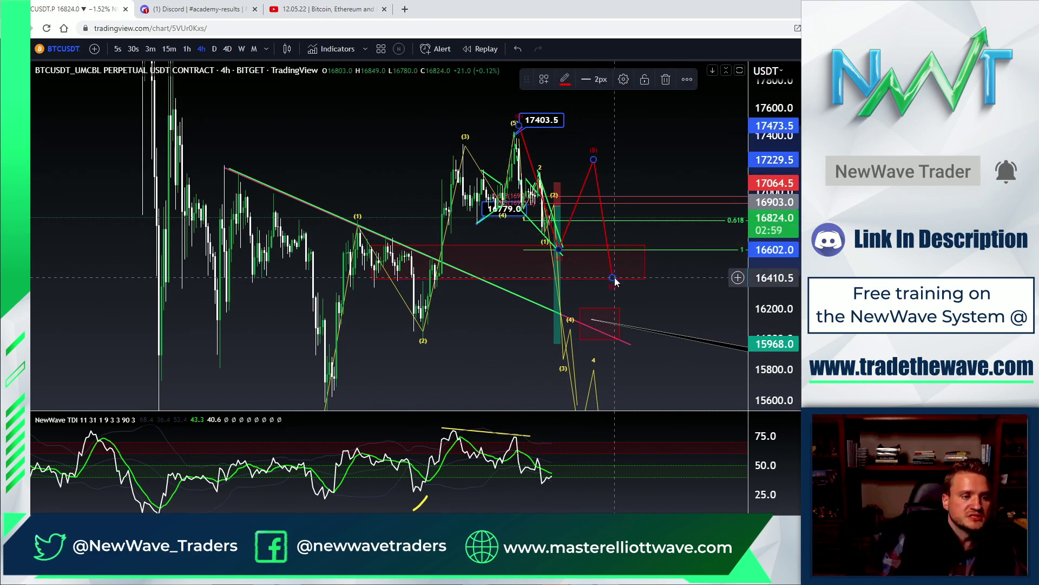
{"action": "left_click_drag", "start_coordinate": [612, 277], "coordinate": [642, 276]}
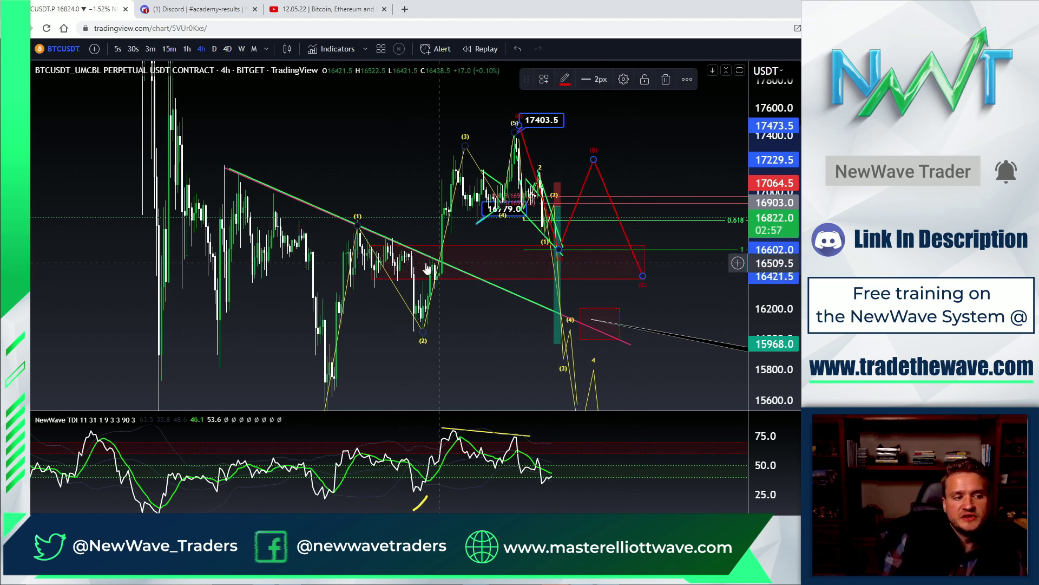
- Pan and rescale the 4h chart to frame the recent candles and the projection
{"action": "left_click_drag", "start_coordinate": [636, 292], "coordinate": [518, 214]}
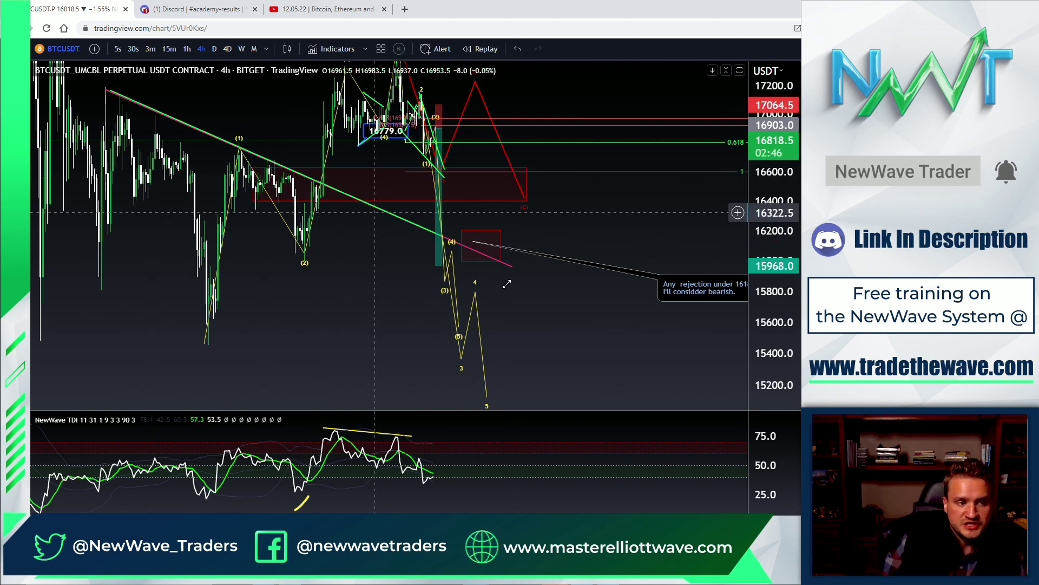
{"action": "scroll", "coordinate": [610, 206], "scroll_direction": "up", "scroll_amount": 3}
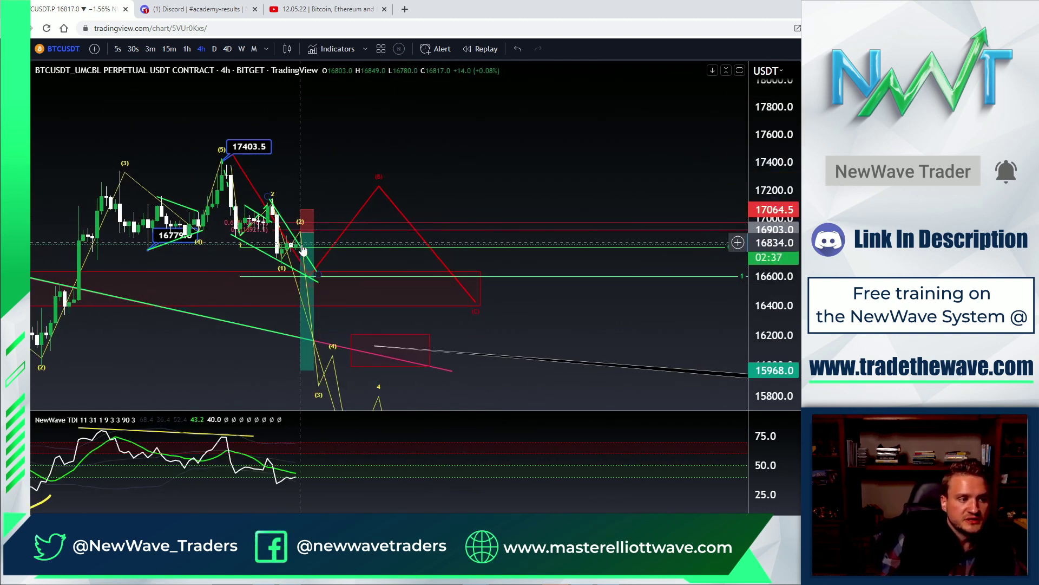
{"action": "left_click_drag", "start_coordinate": [769, 295], "coordinate": [770, 198]}
{"action": "mouse_move", "coordinate": [300, 180]}
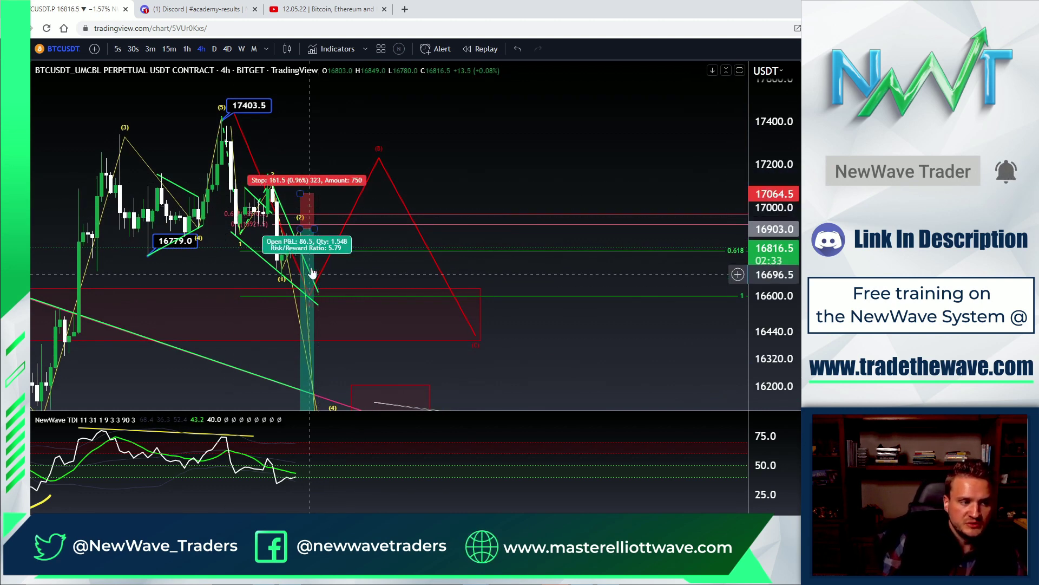
{"action": "left_click_drag", "start_coordinate": [301, 153], "coordinate": [481, 158]}
{"action": "scroll", "coordinate": [452, 225], "scroll_direction": "up", "scroll_amount": 6}
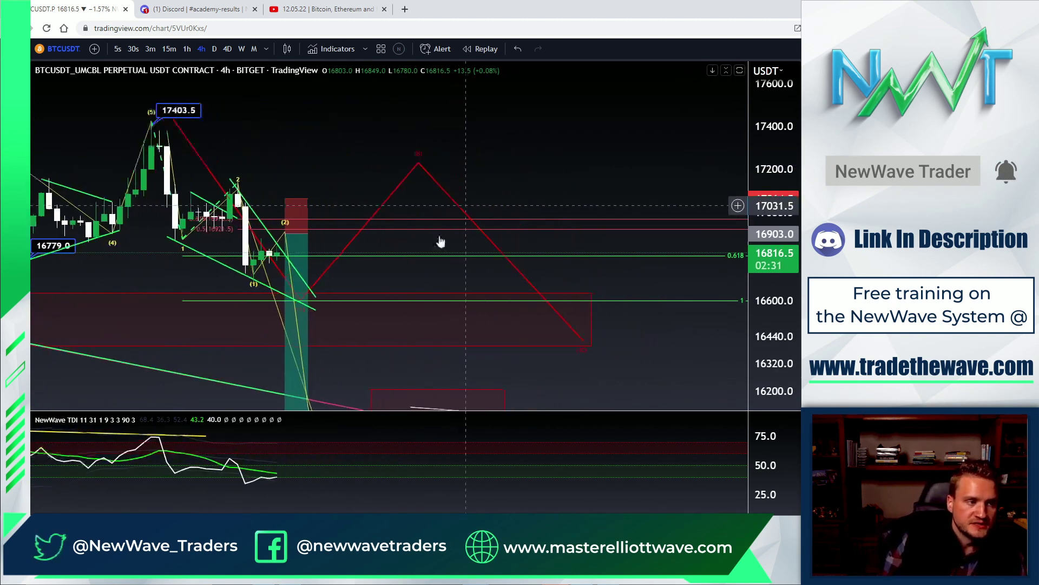
{"action": "left_click_drag", "start_coordinate": [286, 143], "coordinate": [303, 122]}
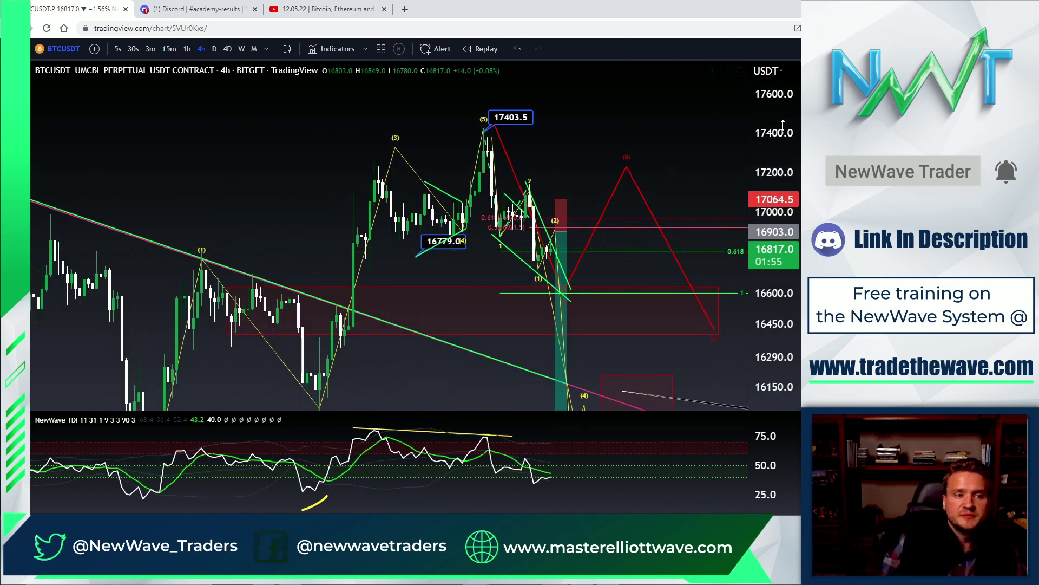
{"action": "left_click_drag", "start_coordinate": [783, 124], "coordinate": [782, 230]}
{"action": "left_click_drag", "start_coordinate": [626, 133], "coordinate": [530, 116]}
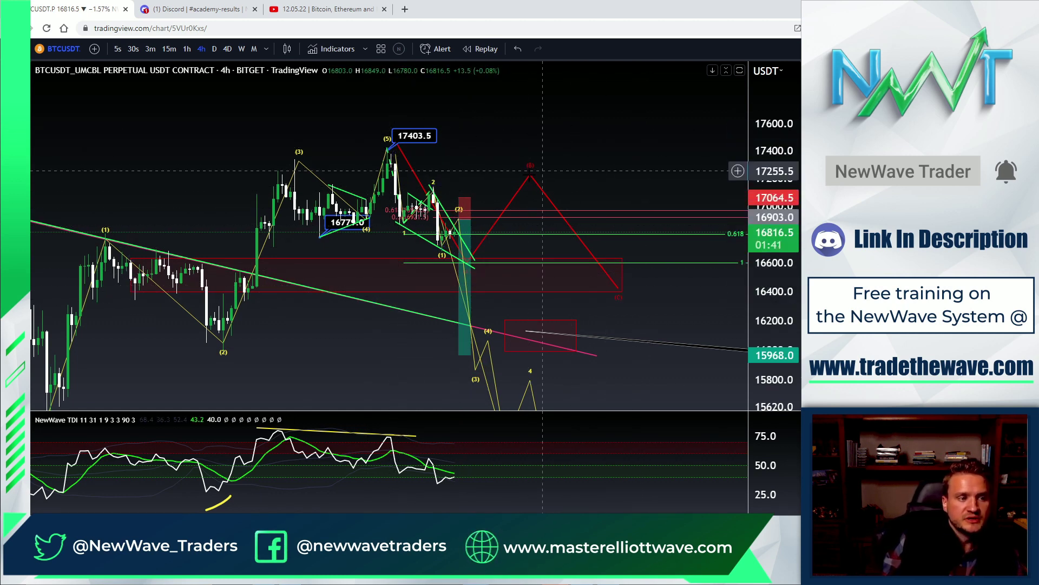
- Drag the red projection's (B) peak up to about 17366 and reframe the 4h chart
{"action": "left_click_drag", "start_coordinate": [530, 174], "coordinate": [546, 163]}
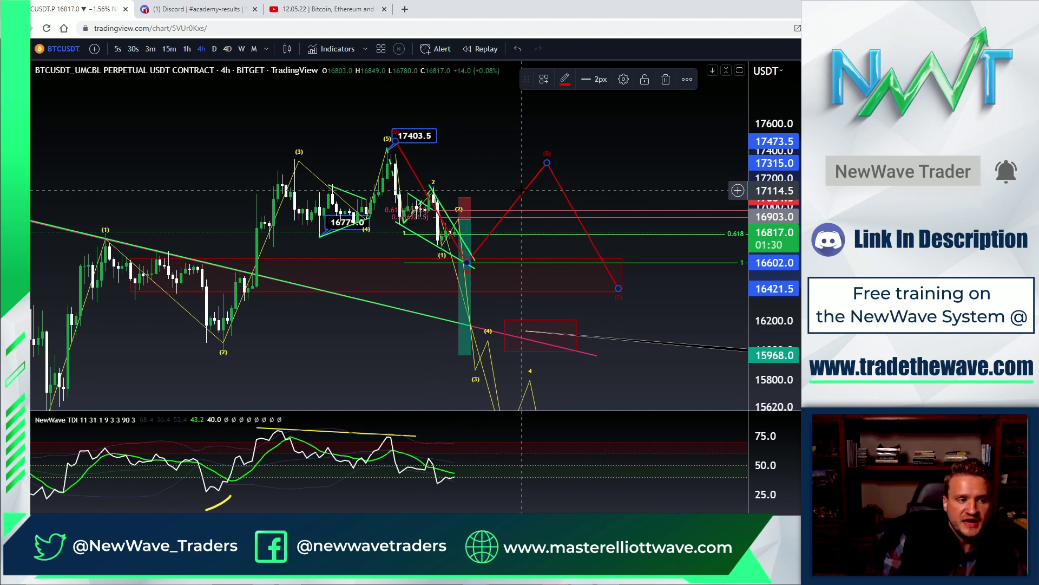
{"action": "mouse_move", "coordinate": [547, 163]}
{"action": "left_mouse_down"}
{"action": "mouse_move", "coordinate": [531, 197]}
{"action": "mouse_move", "coordinate": [548, 157]}
{"action": "mouse_move", "coordinate": [546, 165]}
{"action": "left_mouse_up"}
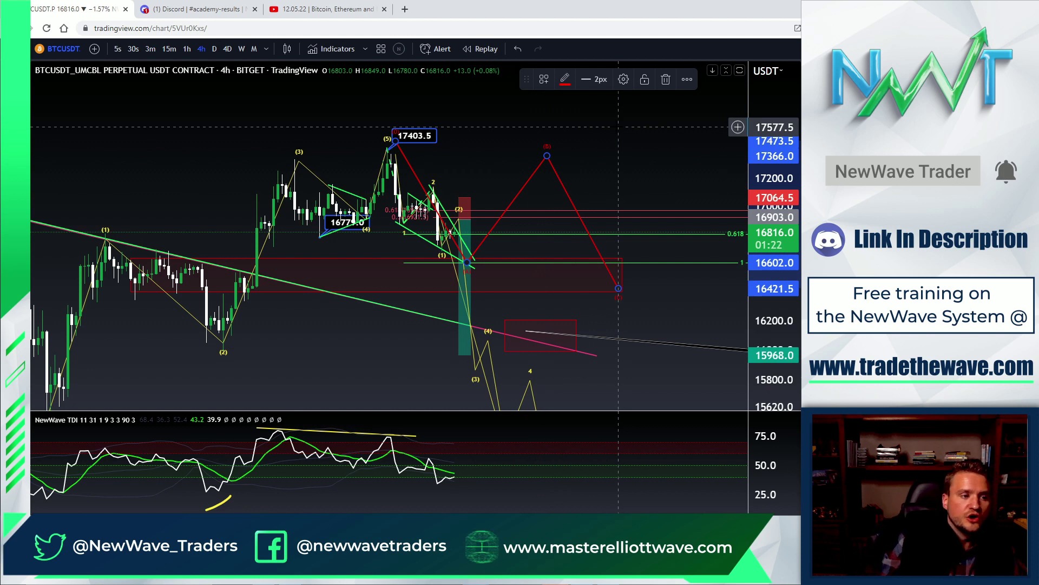
{"action": "left_click_drag", "start_coordinate": [496, 136], "coordinate": [504, 108]}
{"action": "mouse_move", "coordinate": [617, 383]}
{"action": "left_mouse_down"}
{"action": "mouse_move", "coordinate": [617, 337]}
{"action": "mouse_move", "coordinate": [620, 389]}
{"action": "left_mouse_up"}
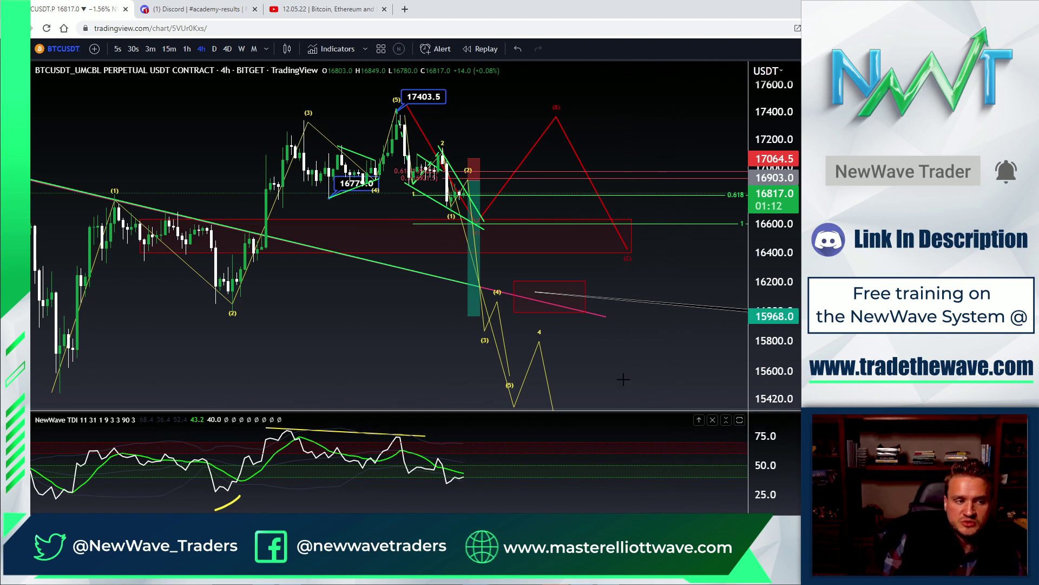
{"action": "left_click_drag", "start_coordinate": [588, 341], "coordinate": [601, 356]}
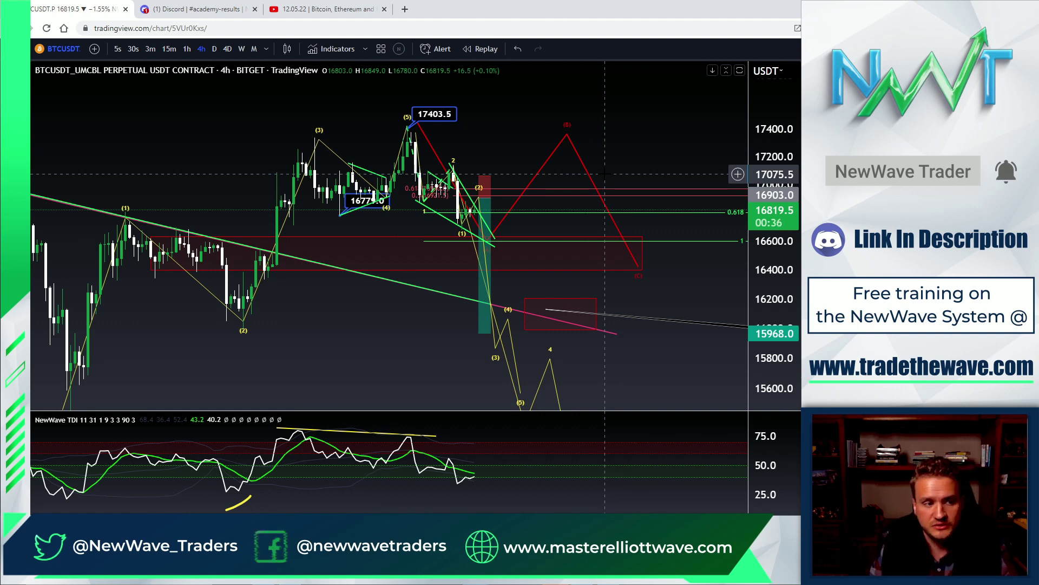
{"action": "scroll", "coordinate": [604, 173], "scroll_direction": "down", "scroll_amount": 2}
{"action": "scroll", "coordinate": [411, 173], "scroll_direction": "down", "scroll_amount": 2}
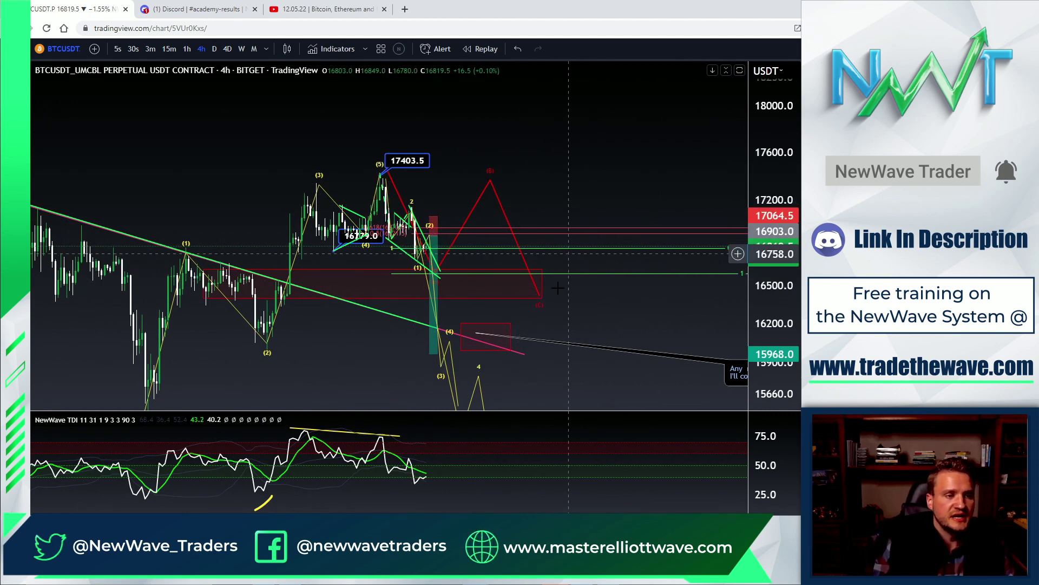
{"action": "left_click_drag", "start_coordinate": [754, 114], "coordinate": [754, 159]}
{"action": "left_click_drag", "start_coordinate": [611, 164], "coordinate": [578, 244]}
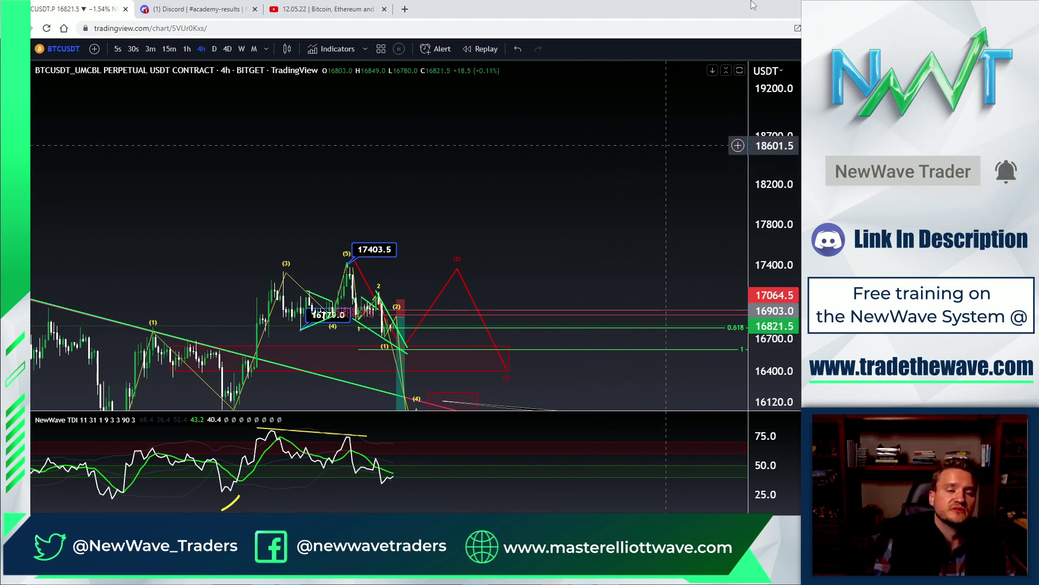
{"action": "left_click_drag", "start_coordinate": [644, 179], "coordinate": [653, 113]}
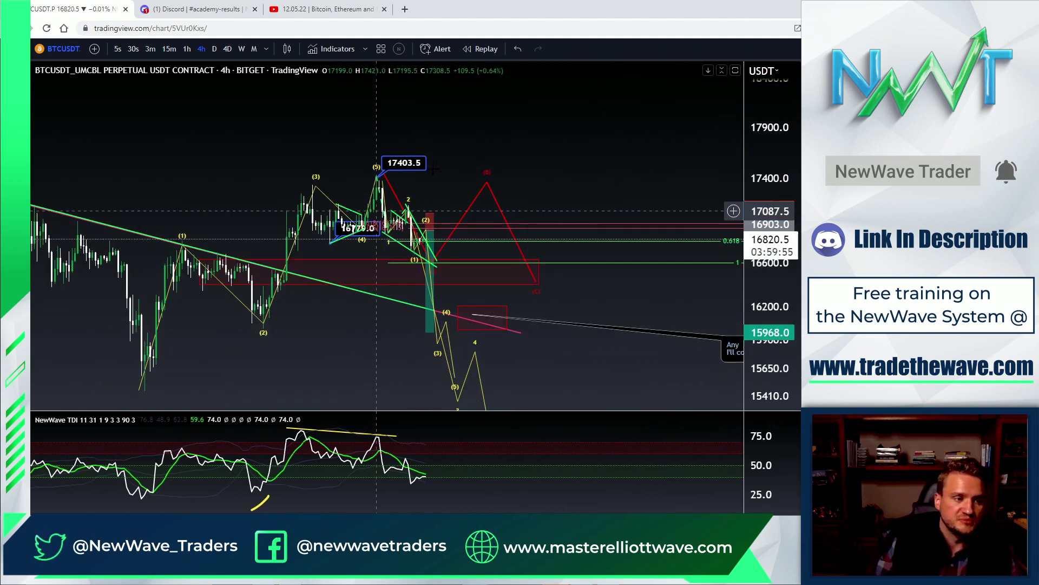
{"action": "left_click_drag", "start_coordinate": [553, 151], "coordinate": [588, 131]}
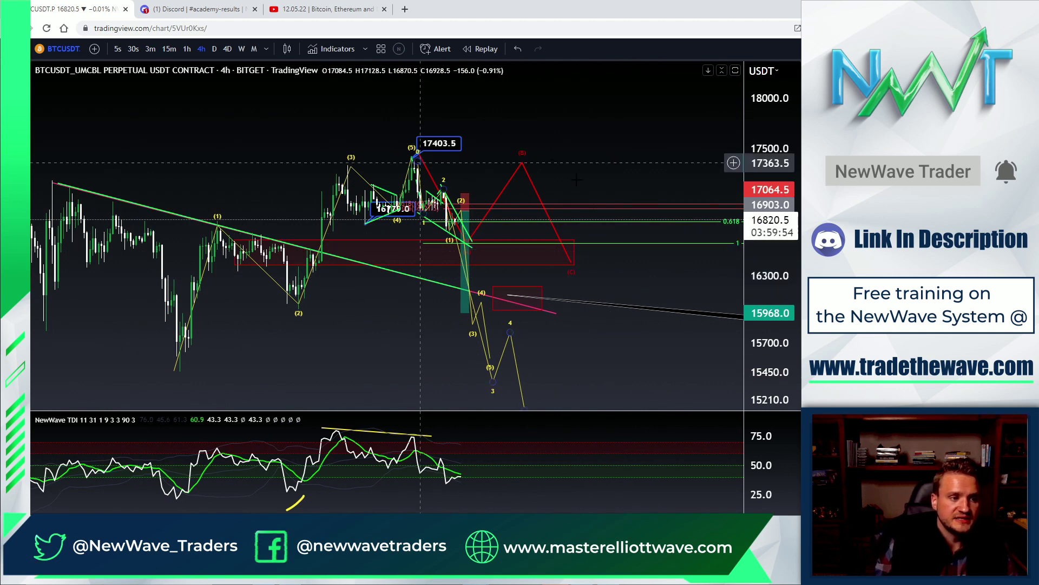